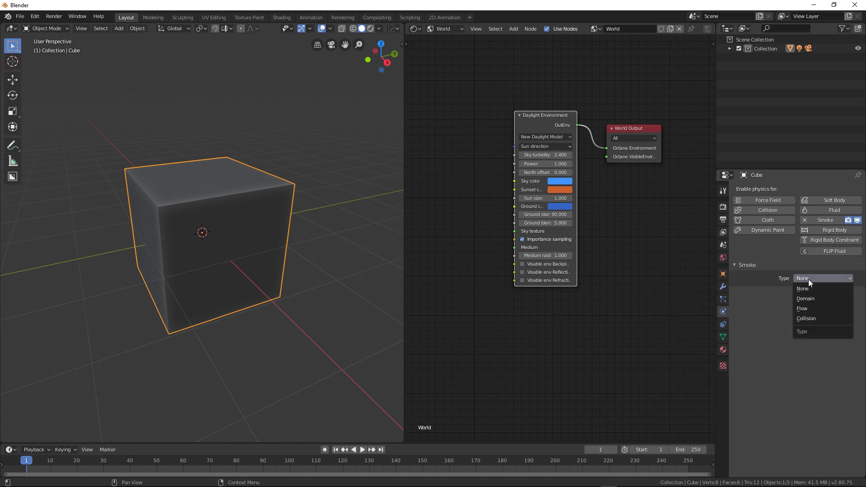
- Set the cube's smoke type to Domain and add a second cube in the same place
click(818, 296)
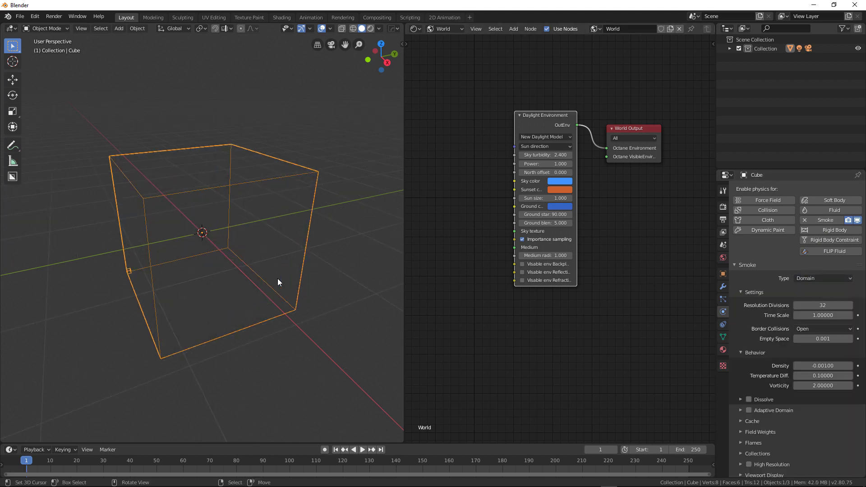
key(shift+a)
mouse_move(228, 253)
click(276, 253)
scroll(290, 275, up, 1)
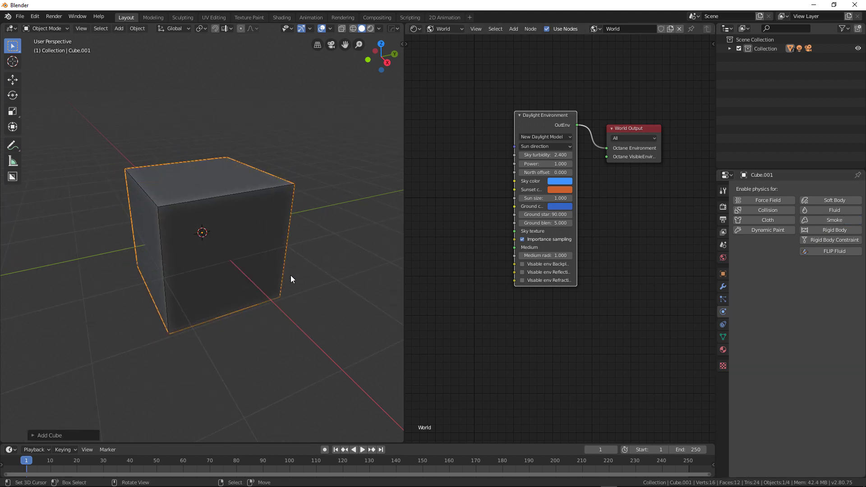
- Enable smoke physics on the new cube and set its type to Flow
click(831, 218)
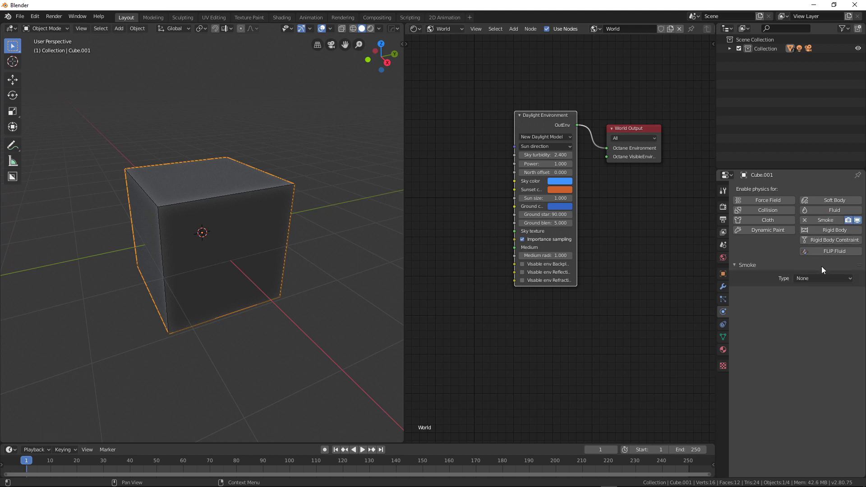
click(814, 278)
click(805, 305)
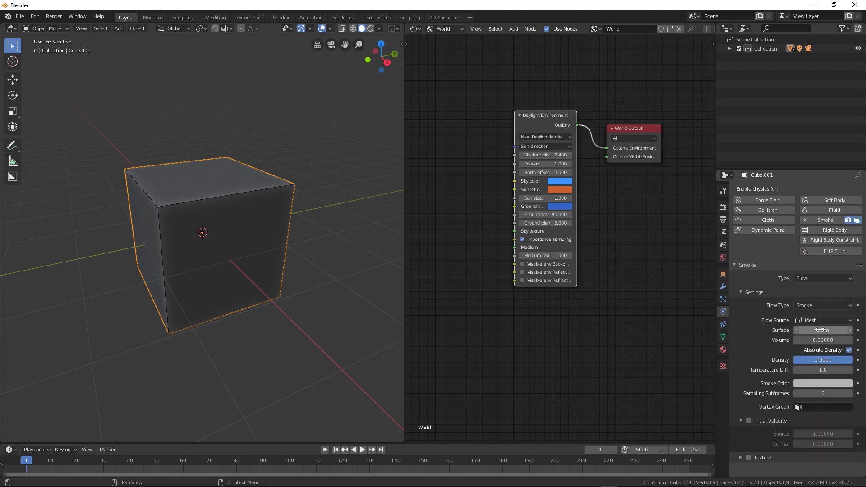
- Configure the smoke flow with Surface 0 m, Volume 1 and Temperature Diff. 0
click(812, 329)
key(Return)
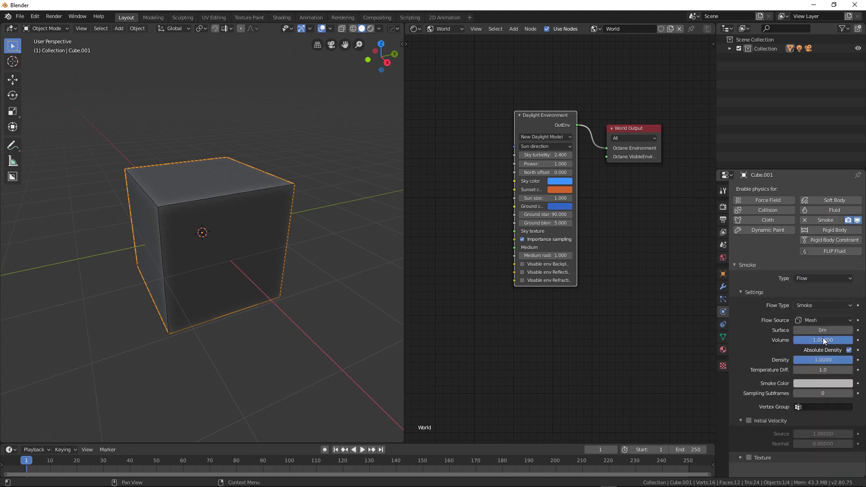
click(823, 369)
key(Return)
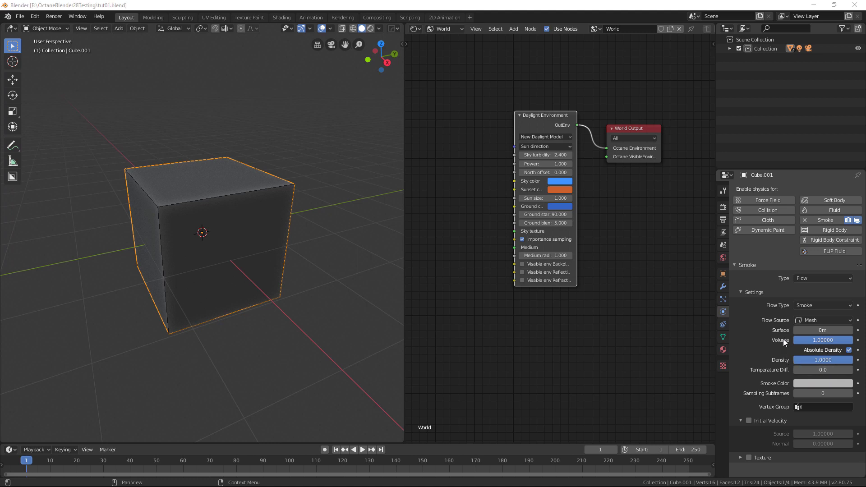
- Rename the flow cube Cube.001 to Emitter and the original Cube to Domain
click(729, 49)
double_click(766, 75)
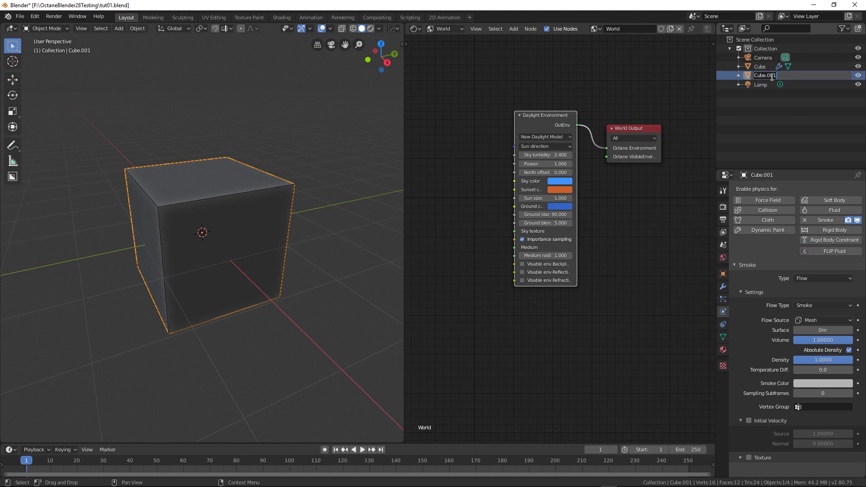
key(Return)
click(760, 67)
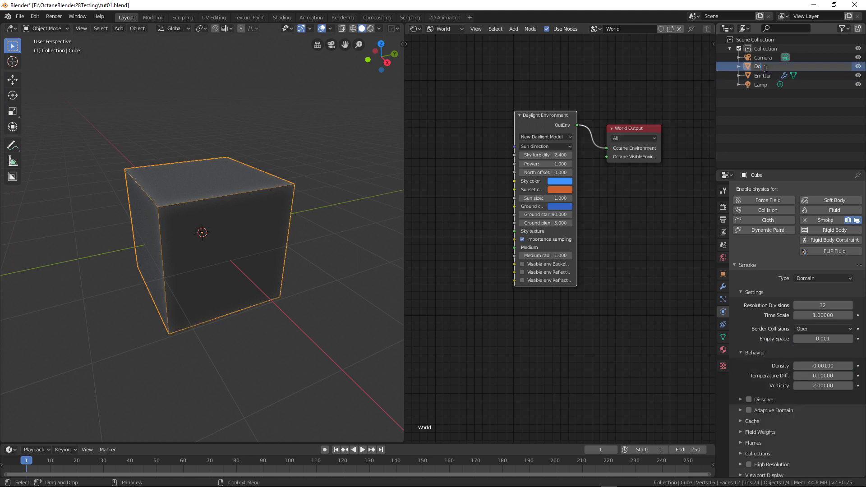
key(Return)
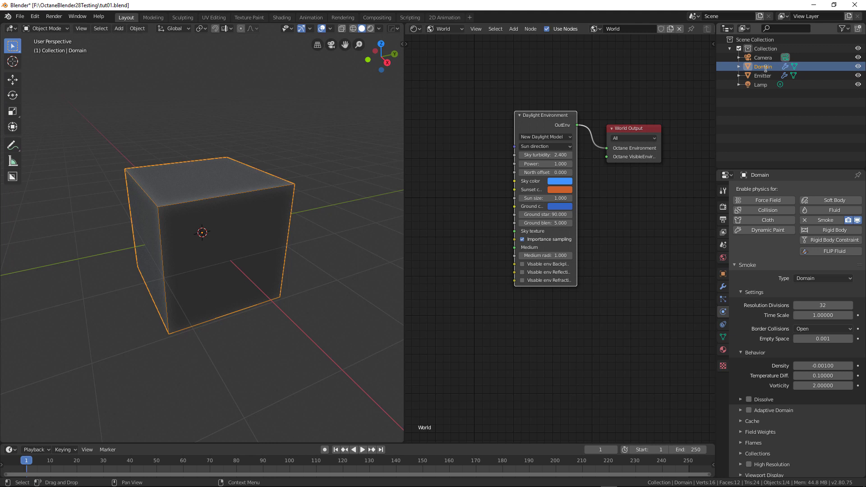
- Hide the Emitter and play the smoke simulation to about frame 16
click(858, 75)
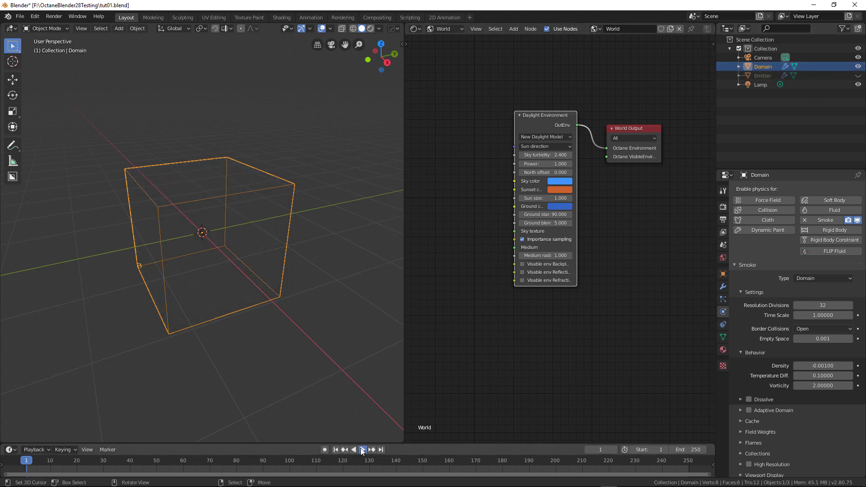
click(361, 449)
click(359, 449)
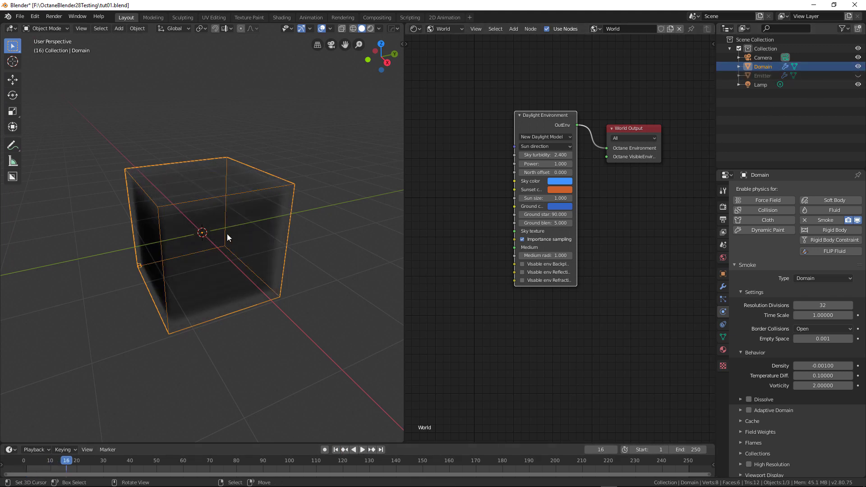
- Switch the 3D viewport to rendered shading to preview the smoke domain
scroll(243, 272, up, 1)
middle_drag(243, 272, 342, 74)
click(370, 28)
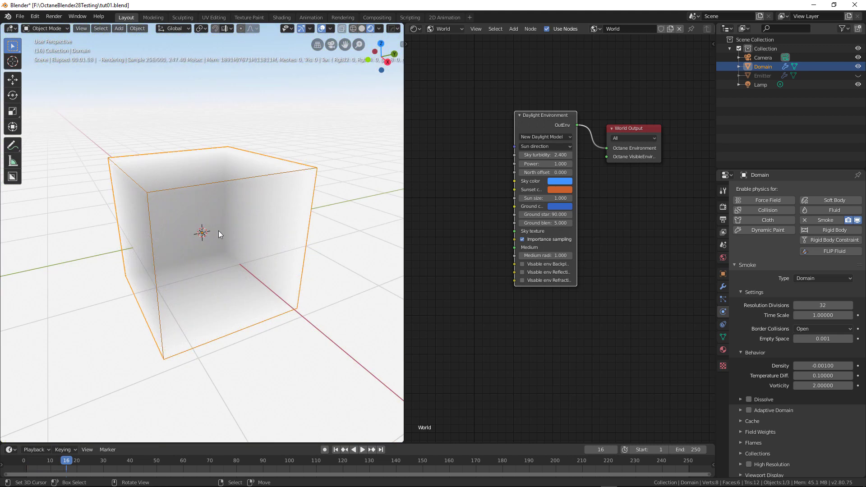
- Switch the node editor from World to Object and create a material named Clouds for the Domain
middle_drag(474, 185, 496, 205)
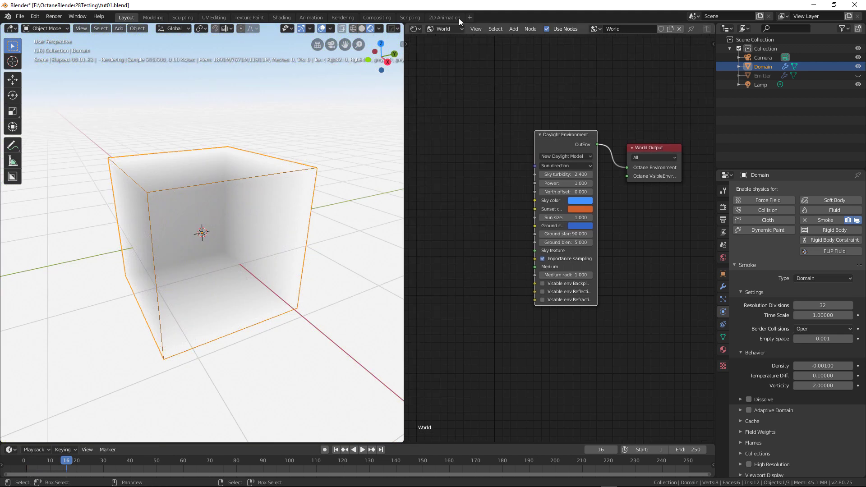
click(445, 40)
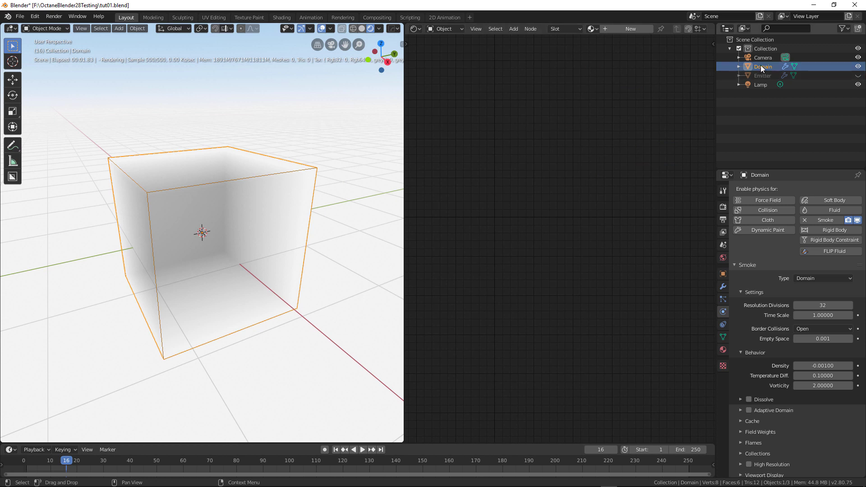
click(723, 350)
click(785, 215)
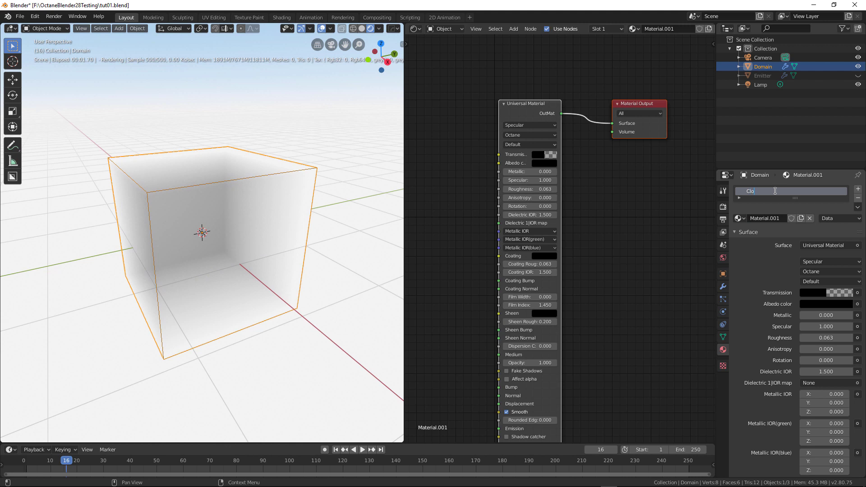
key(Return)
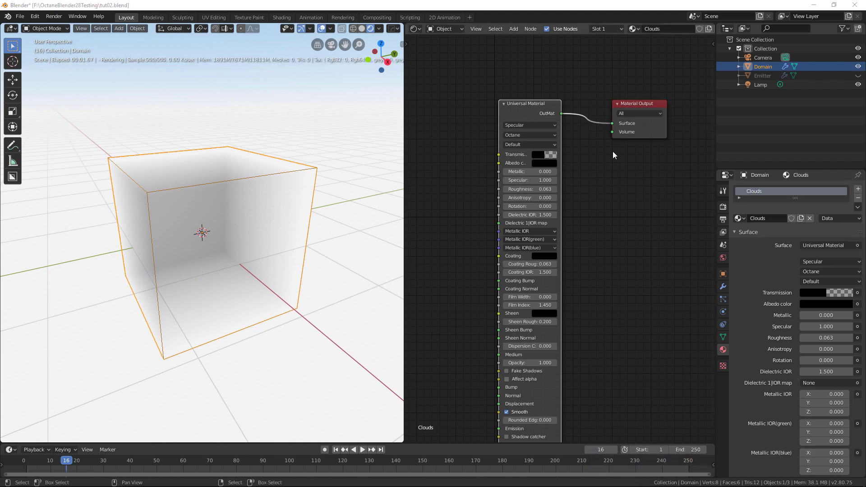
- Replace the Universal Material node with a Volume Medium node connected to the Volume input of the Material Output
click(520, 105)
key(Delete)
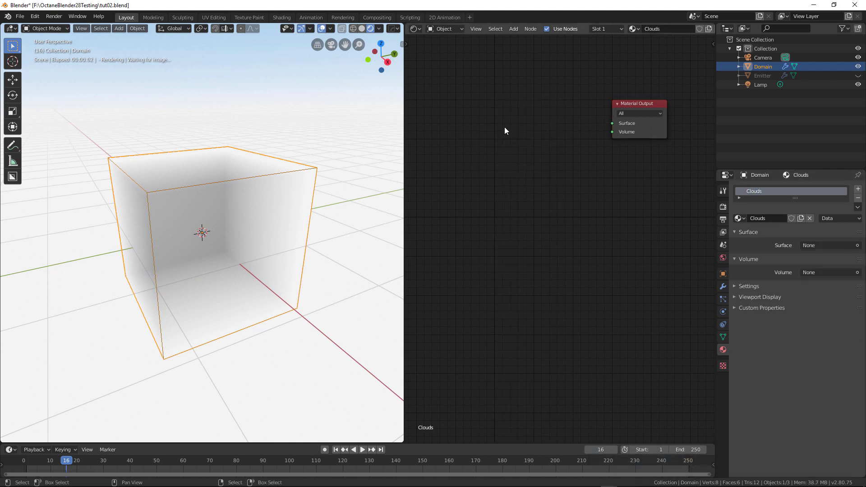
key(shift+a)
click(501, 124)
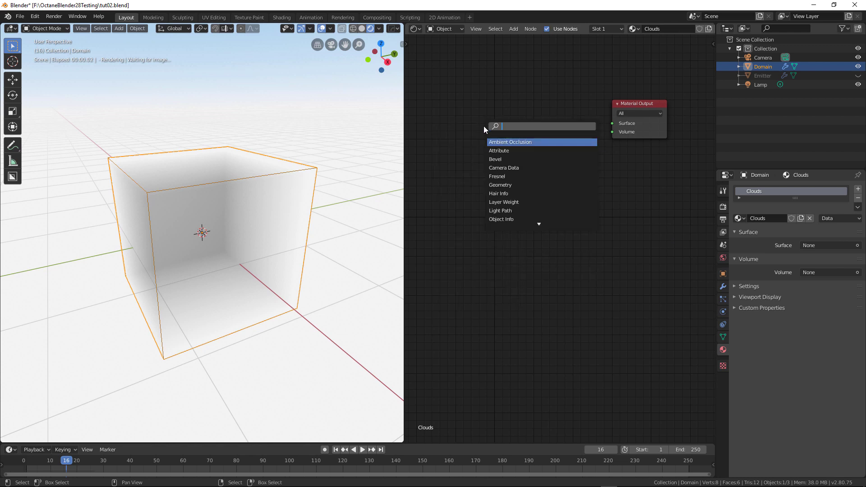
text(volume)
key(Down)
key(Return)
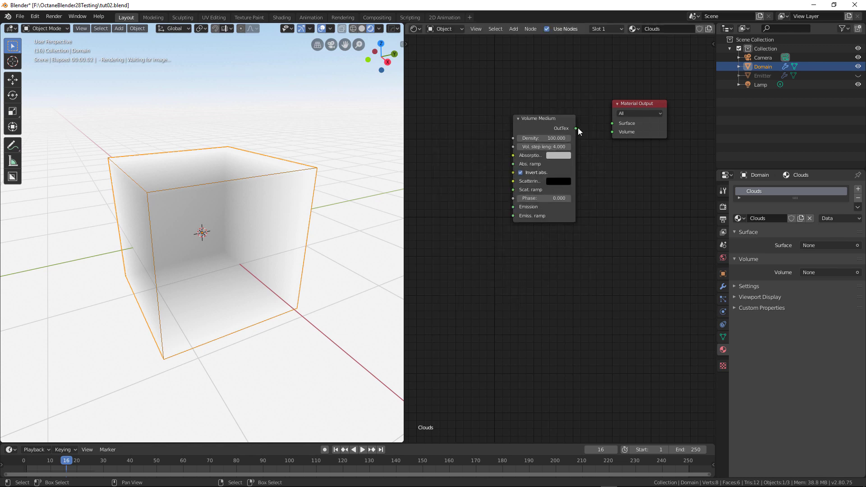
drag(576, 129, 612, 132)
- Return to frame 1 and replay the smoke simulation to about frame 17
click(336, 449)
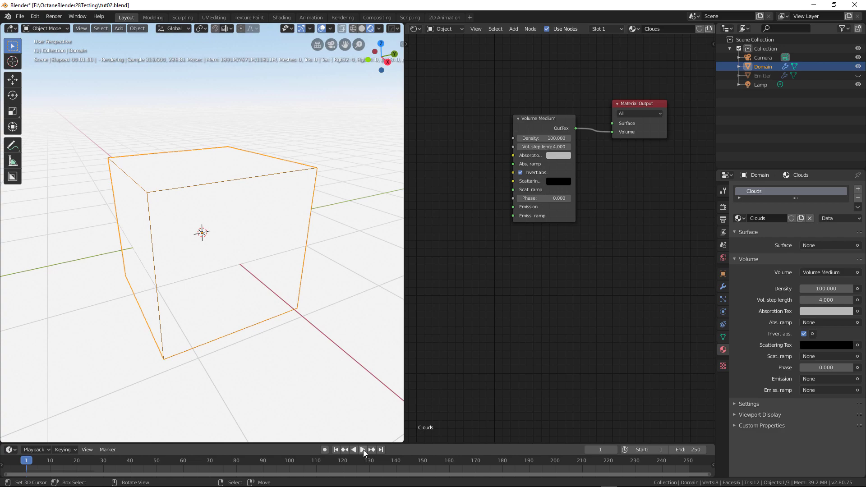
click(364, 450)
click(362, 450)
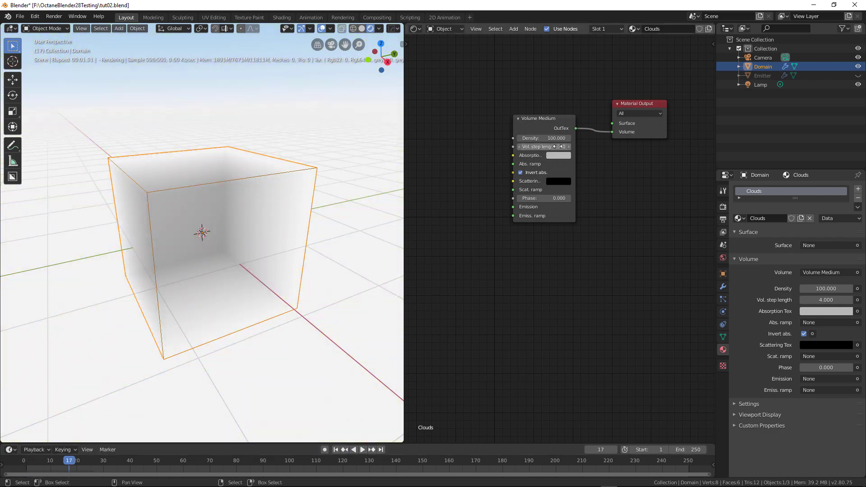
- Set the Volume Medium's step length to 1
key(BackSpace)
key(BackSpace)
key(BackSpace)
text(1)
key(Return)
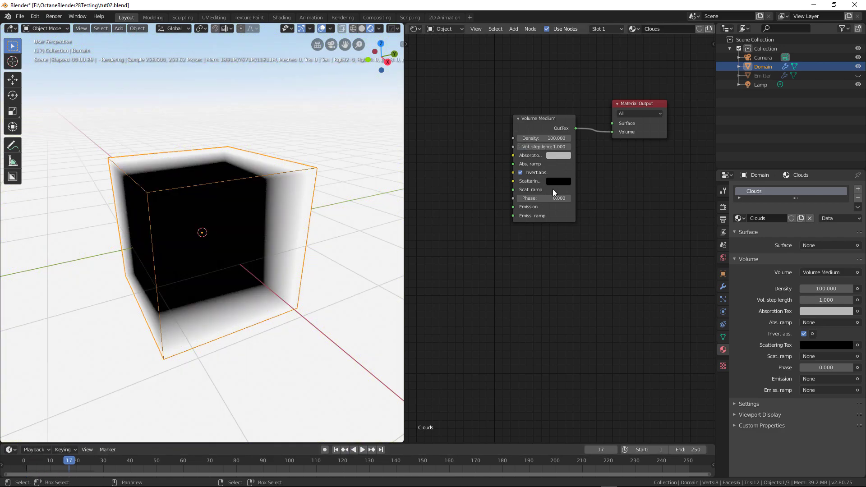
- Set both the scattering and absorption colours of the Volume Medium to white
click(558, 181)
drag(612, 121, 614, 43)
click(558, 155)
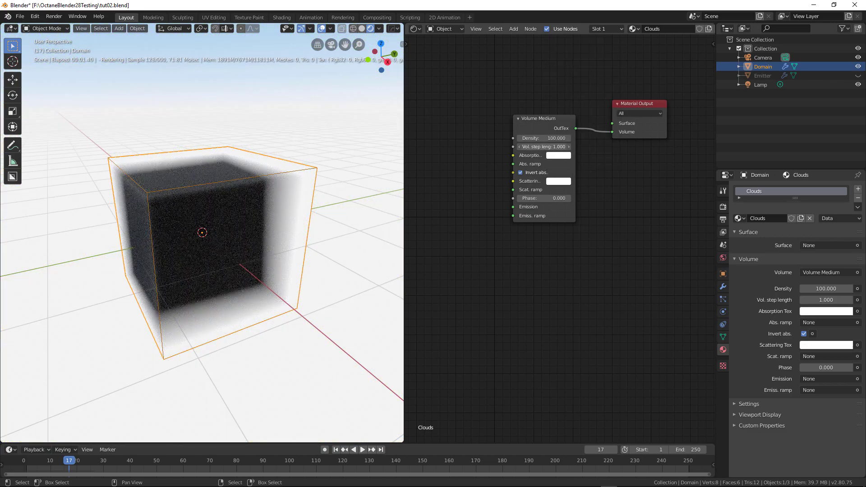
- Reduce the Volume Medium's step length to 0.1
click(548, 147)
text(0.1)
key(Return)
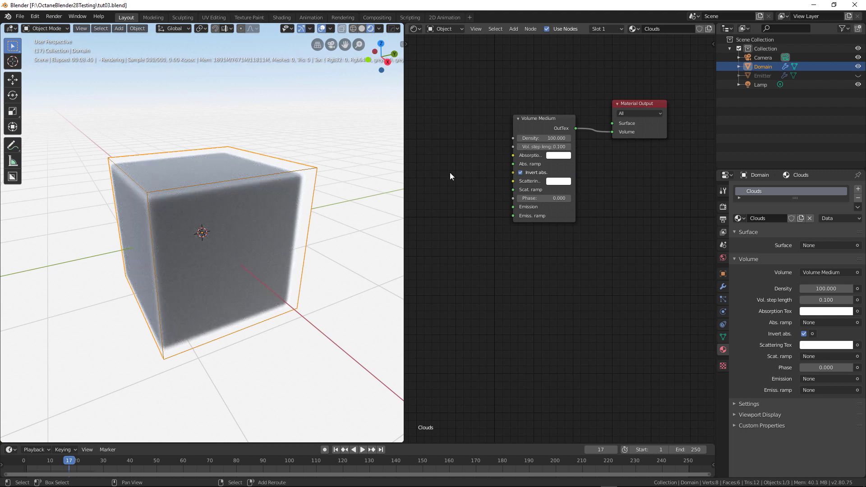
- Add a Noise Tex node and connect its output to the Volume Medium's scattering input
key(shift+a)
text(nois)
click(461, 188)
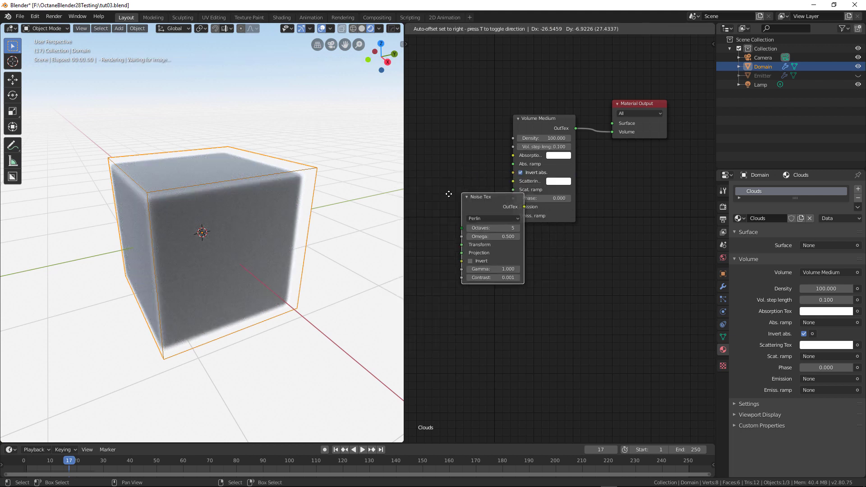
click(483, 163)
drag(484, 162, 512, 180)
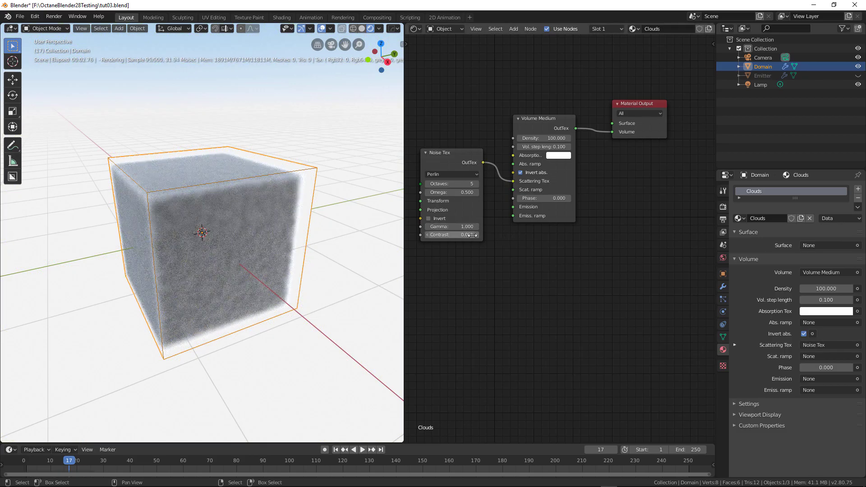
- Set the Noise Tex contrast to 50 and its octaves to 16
drag(451, 234, 464, 234)
text(50)
key(Return)
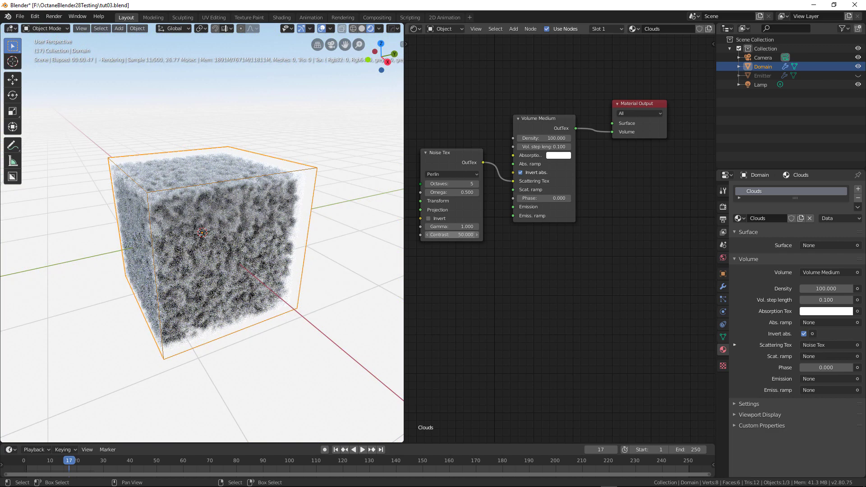
middle_drag(461, 153, 488, 175)
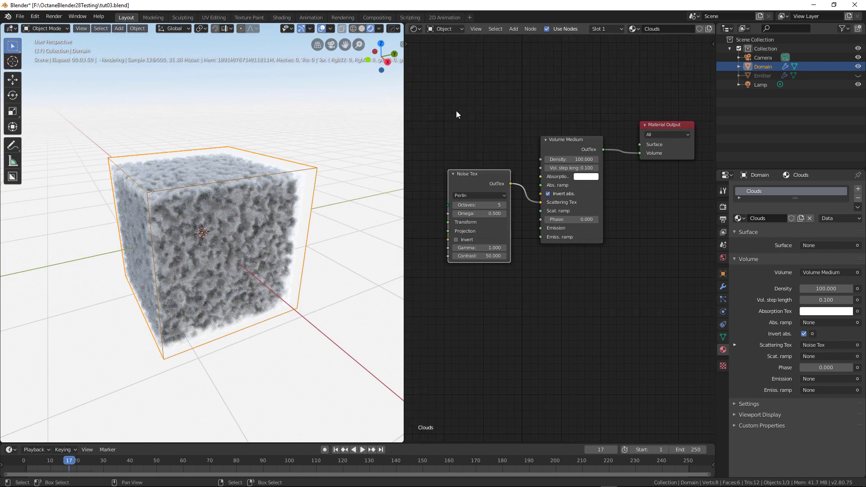
drag(474, 204, 491, 205)
- Add a 3D Transform node and connect it to the Transform input of the Noise Tex
key(shift+a)
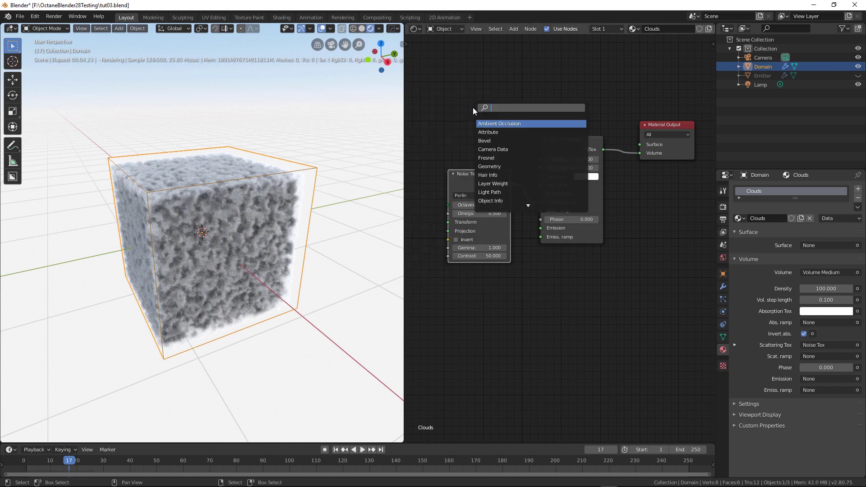
text(3d)
click(507, 124)
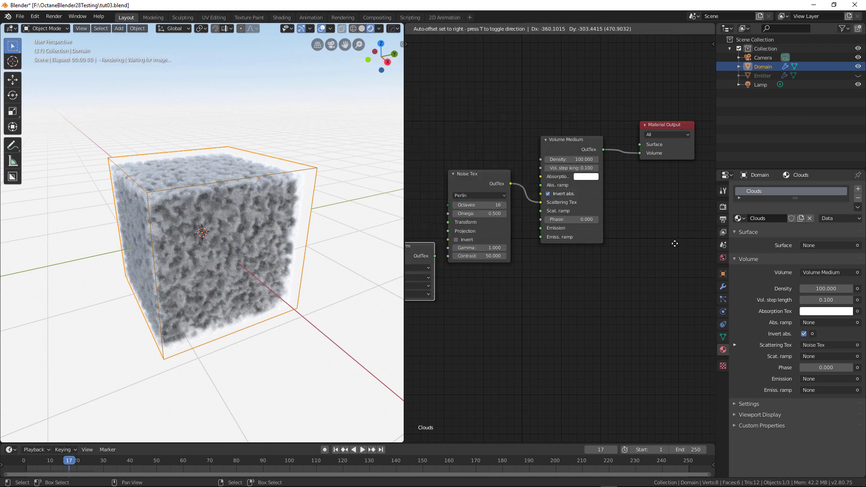
click(417, 252)
drag(426, 257, 447, 222)
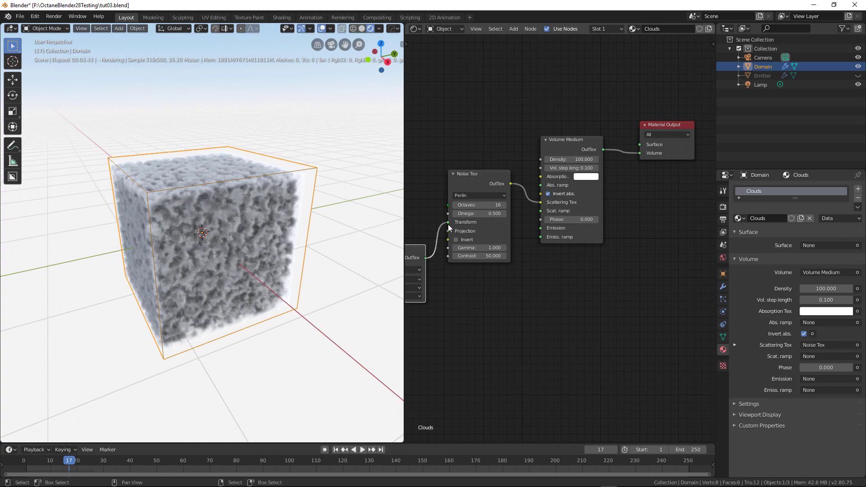
- Increase the 3D Transform's scale equally on all three axes, trying 4.0 on the way, and save the file
ctrl+scroll(456, 277, up, 3)
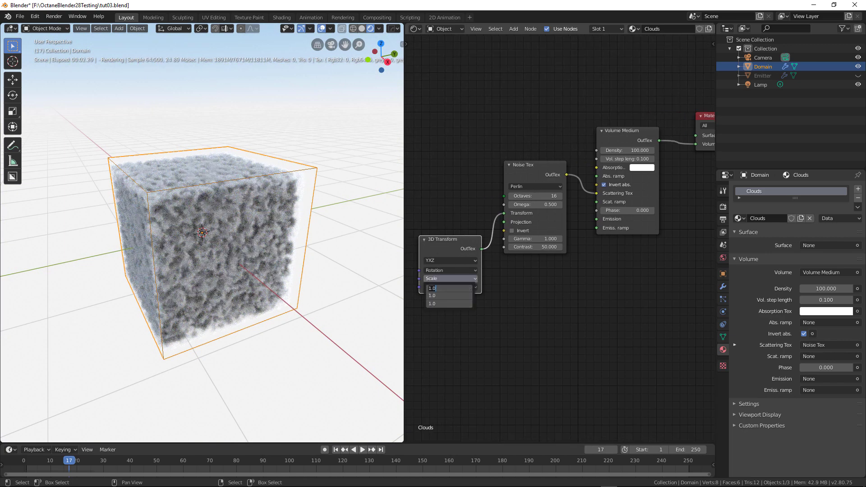
ctrl+scroll(435, 289, up, 3)
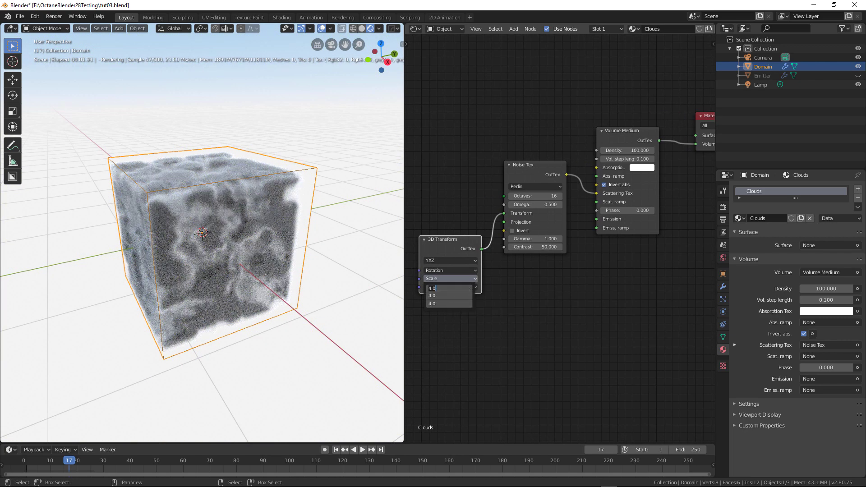
key(Return)
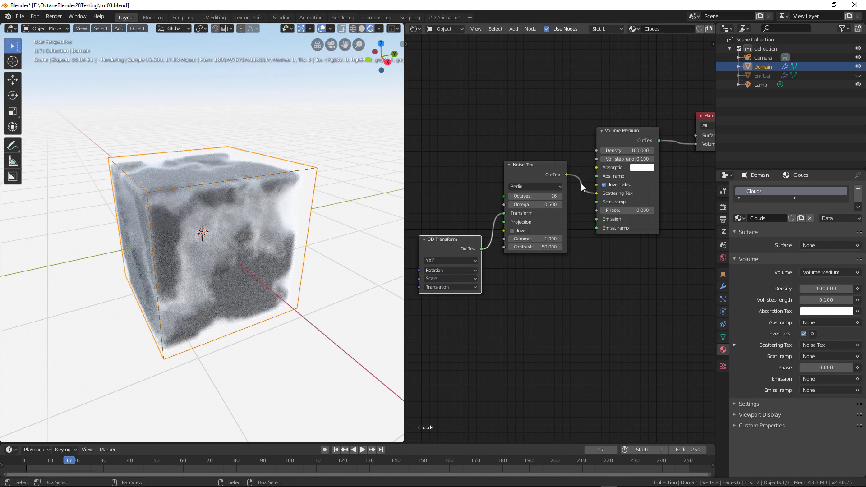
key(ctrl+s)
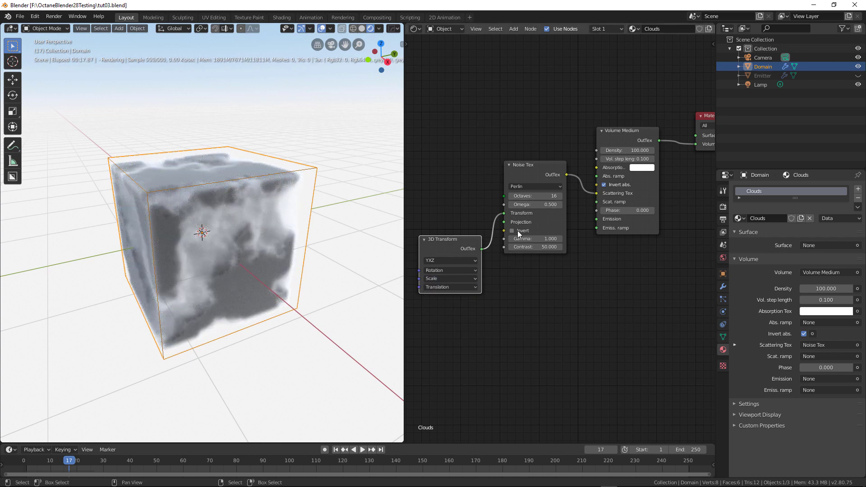
- Raise the Noise Tex gamma to 1.110 and set the Volume Medium's density to 50
drag(547, 240, 560, 238)
double_click(627, 150)
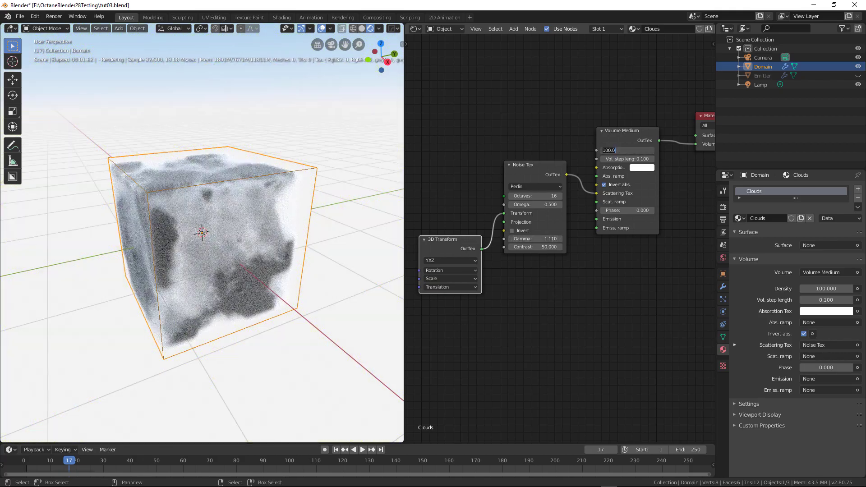
text(50)
key(Return)
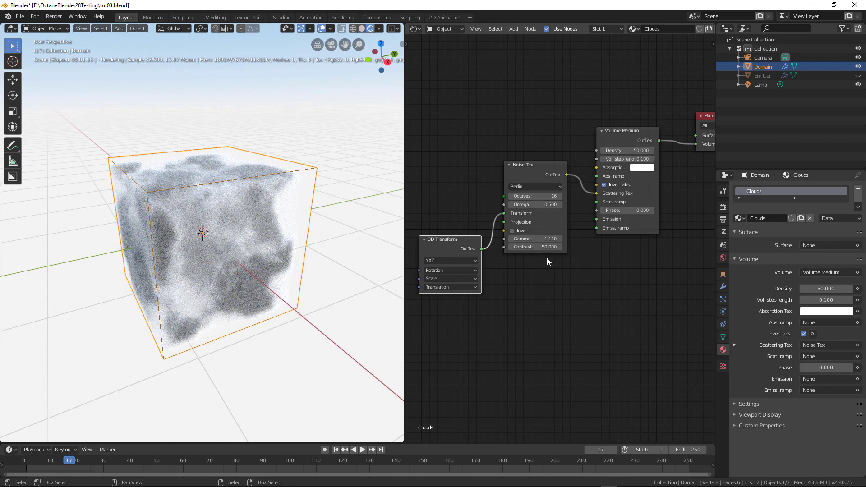
- Set the Noise Tex omega to 0.65
click(544, 205)
text(0.65)
key(Return)
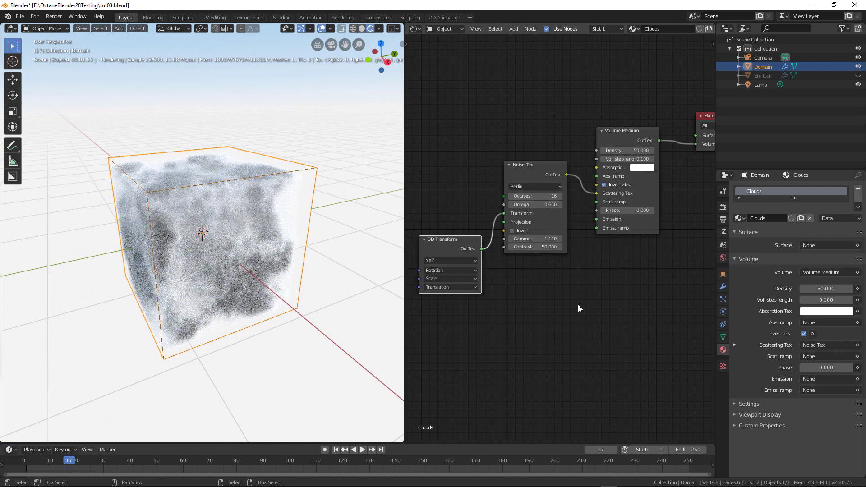
- Insert a Gradient Tex node between the Noise Tex and the Volume Medium's scattering input, and move its black stop to 0.400
key(shift+a)
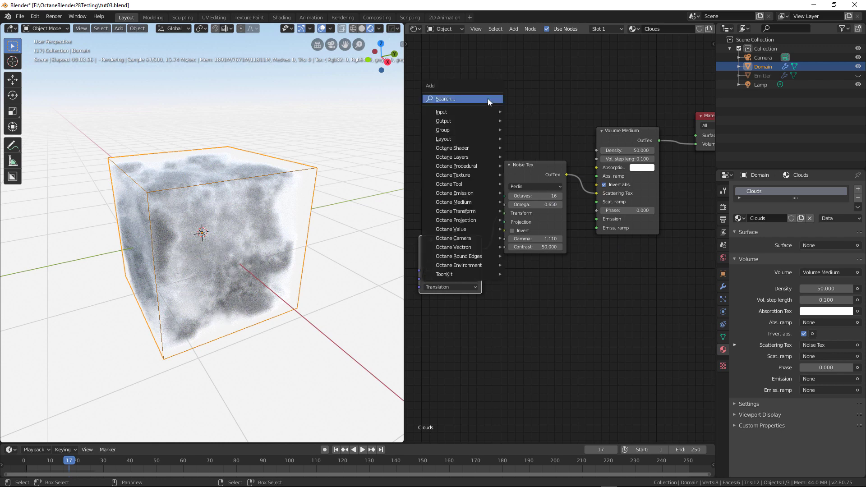
click(488, 98)
text(grad)
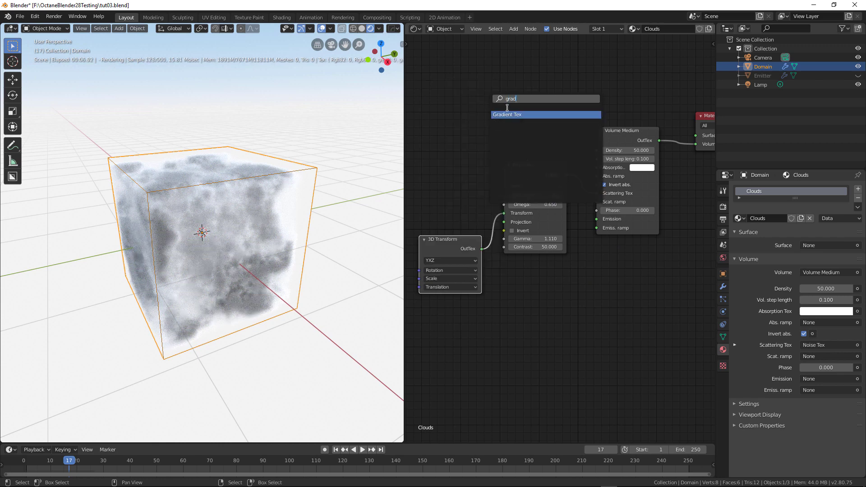
key(Return)
click(615, 266)
middle_drag(614, 267, 566, 291)
drag(557, 219, 575, 222)
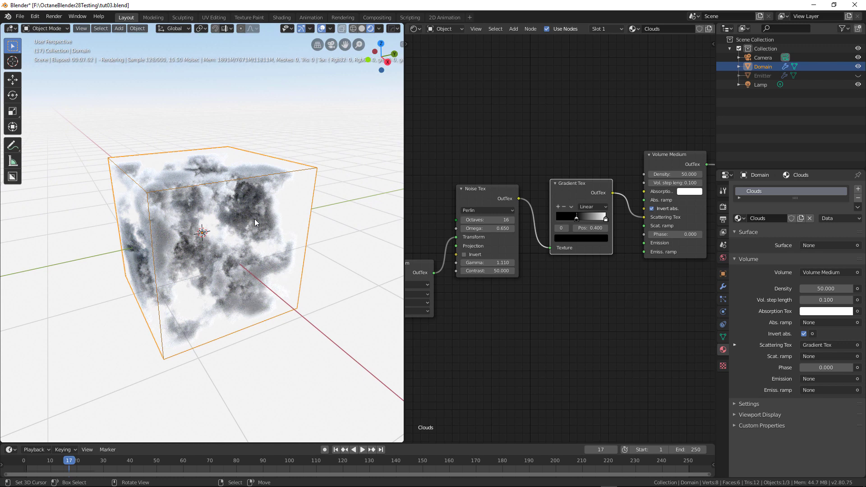
- Lower the Volume Medium's density to 25
double_click(675, 174)
text(25)
key(Return)
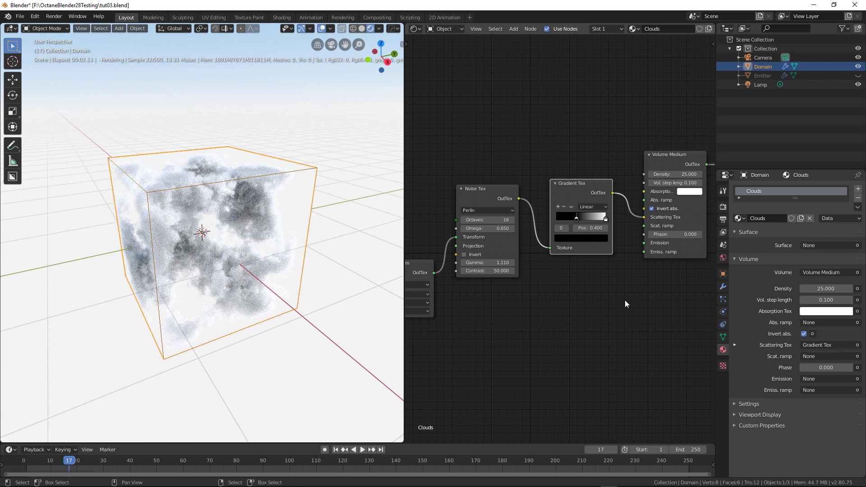
- Display the World nodes, change the Daylight Environment's sun direction to a low, warm sun, and save the file
click(447, 28)
click(448, 47)
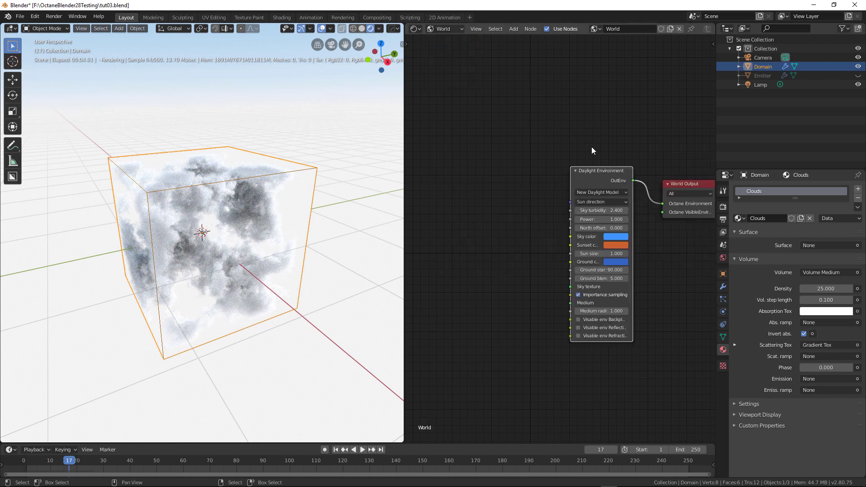
key(Home)
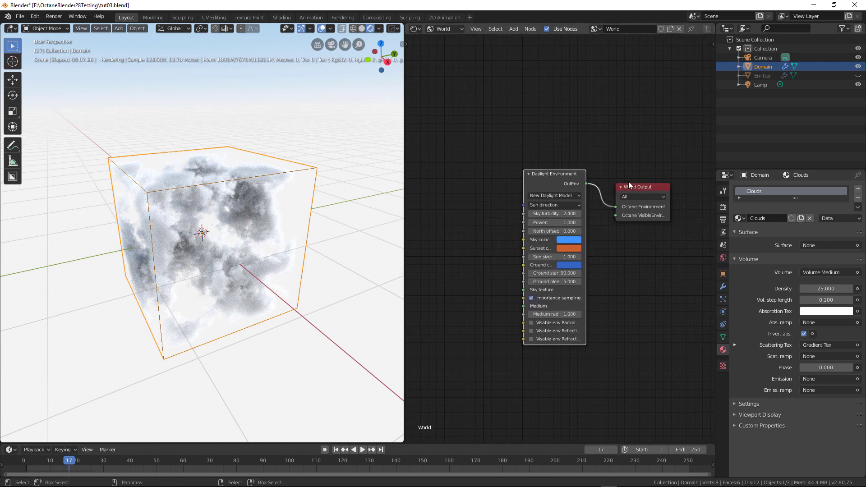
click(723, 258)
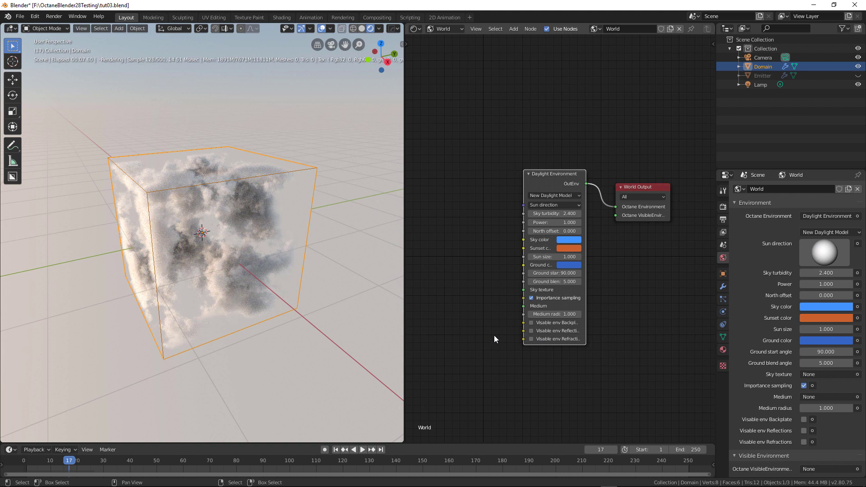
key(ctrl+s)
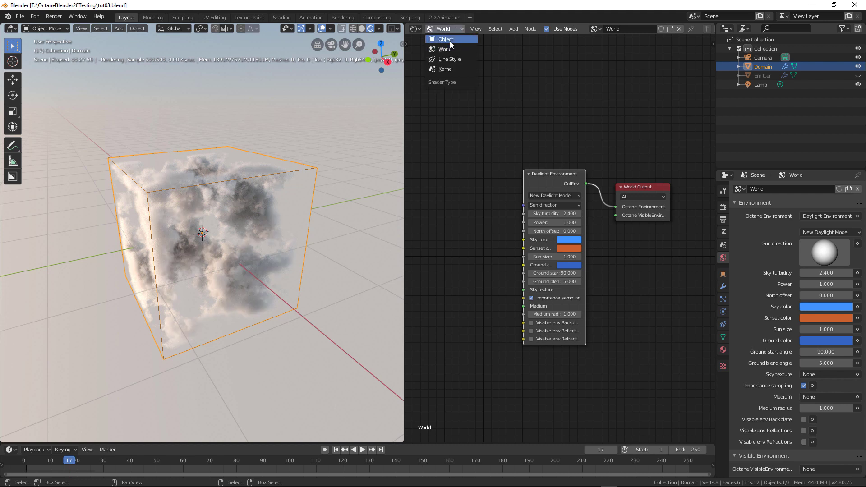
- In the Clouds material, set the 3D Transform's translation to about X 0.35 m, Y 0.17 m and Z 0.13 m
click(449, 40)
middle_drag(480, 262, 568, 317)
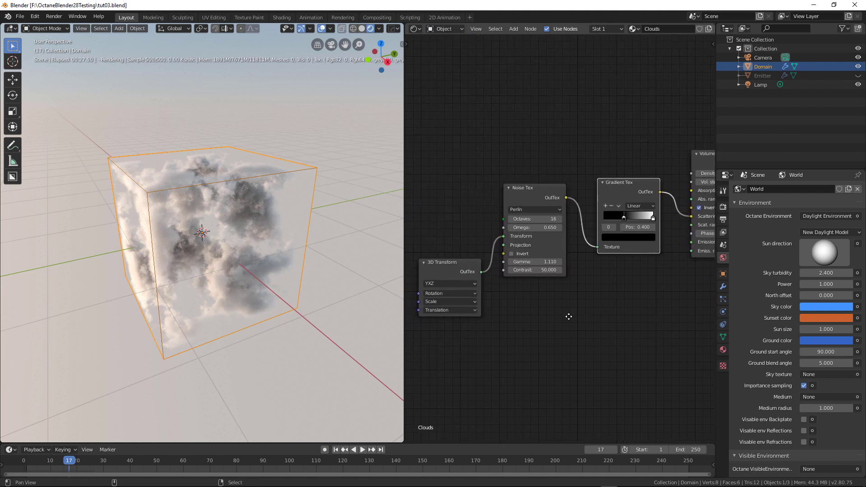
mouse_move(453, 318)
mouse_down()
mouse_move(437, 319)
mouse_move(464, 322)
mouse_move(468, 311)
mouse_up()
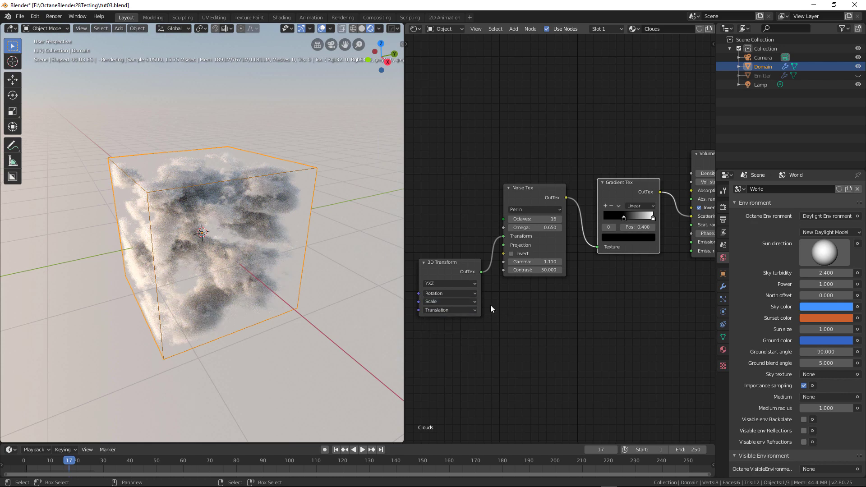
drag(456, 320, 459, 327)
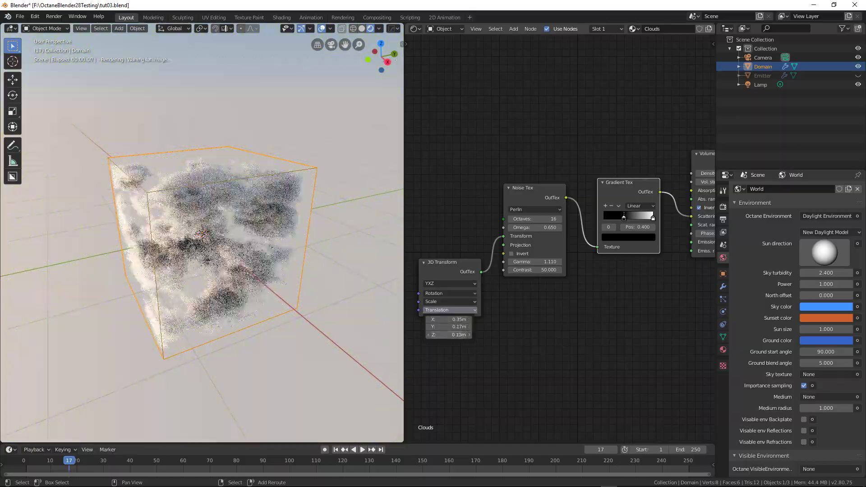
- Try an equal rotation on all three axes of the 3D Transform, reaching 2.82, and reset it
click(444, 297)
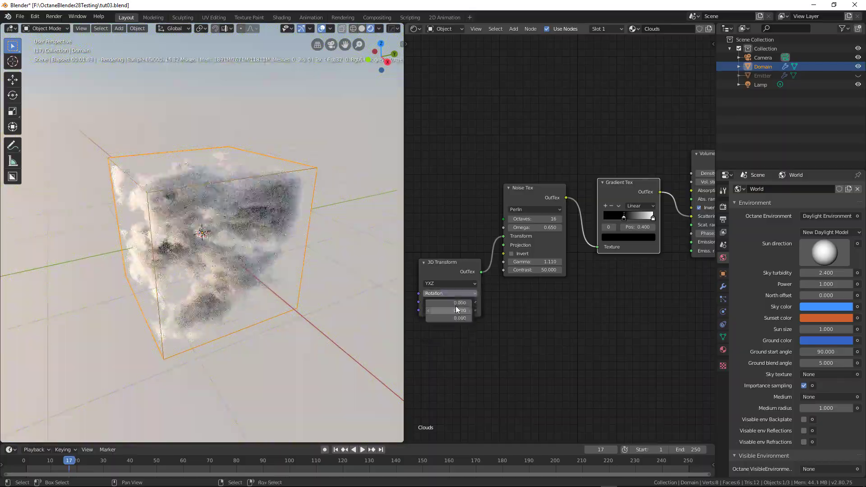
mouse_move(455, 303)
mouse_down()
mouse_move(464, 311)
mouse_move(449, 318)
mouse_up()
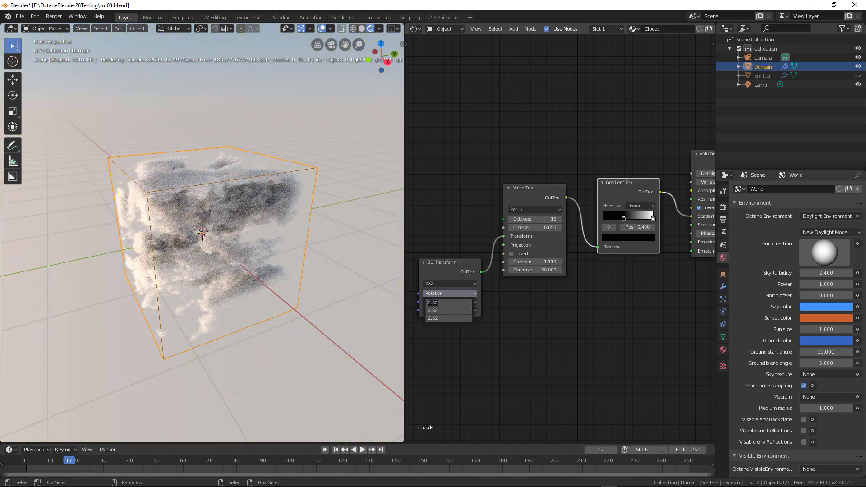
key(Return)
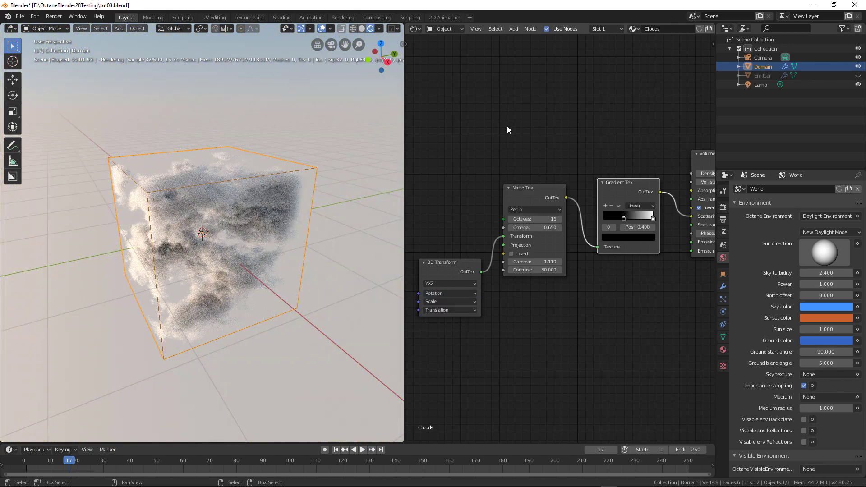
- In the World nodes, add a Texture Environment node and connect it to the World Output's Octane VisibleEnvironment input
click(444, 28)
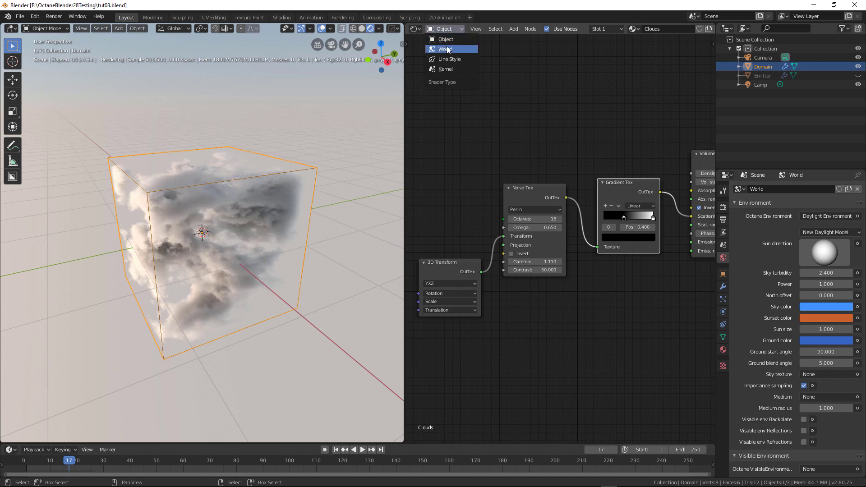
click(449, 49)
key(Home)
key(shift+a)
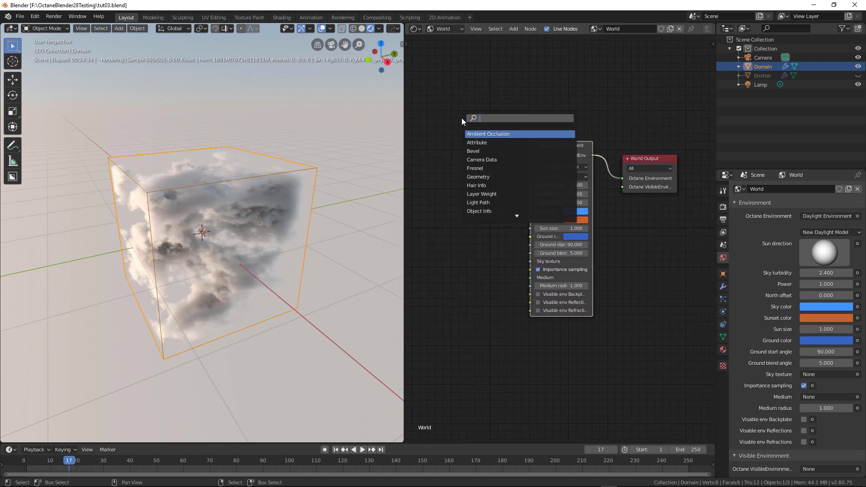
text(environment)
key(Down)
key(Down)
key(Down)
key(Down)
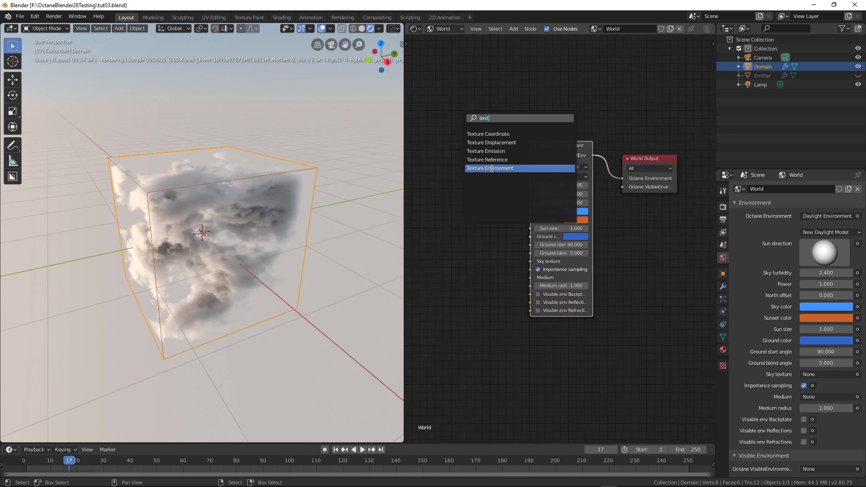
key(Return)
drag(508, 230, 626, 188)
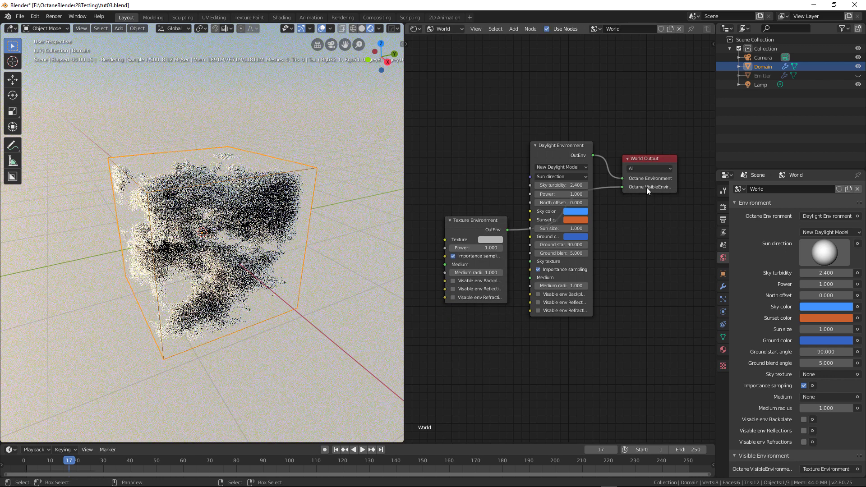
- Enable the visible environment backplate on the Texture Environment and set its texture colour to black
click(459, 280)
click(494, 240)
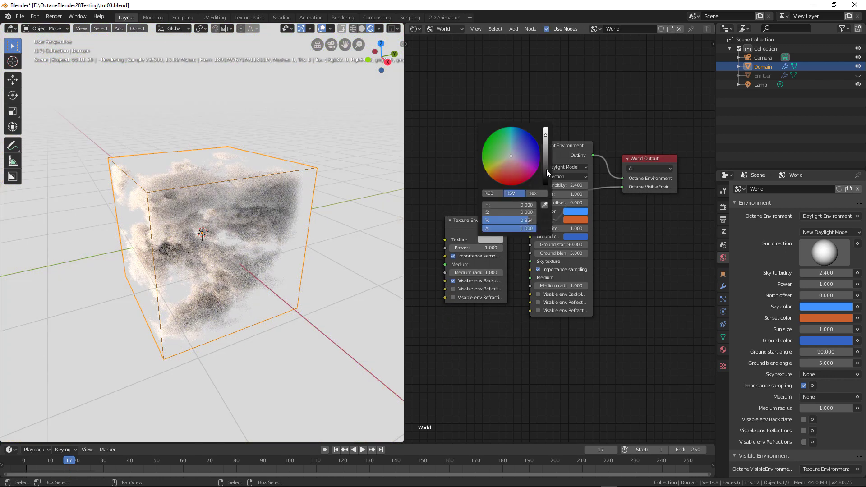
drag(545, 169, 545, 186)
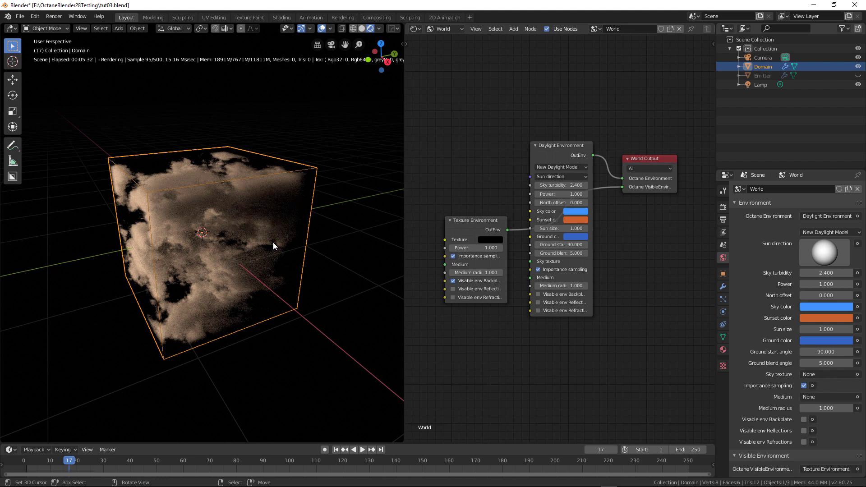
- Return to the Clouds material nodes and test the colour of the Gradient Tex's first stop, leaving it black
click(443, 28)
click(440, 49)
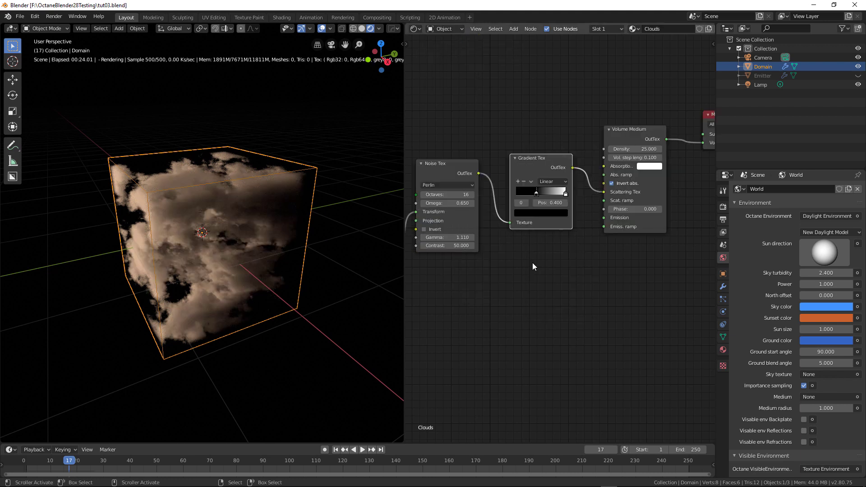
middle_drag(527, 285, 559, 315)
click(567, 223)
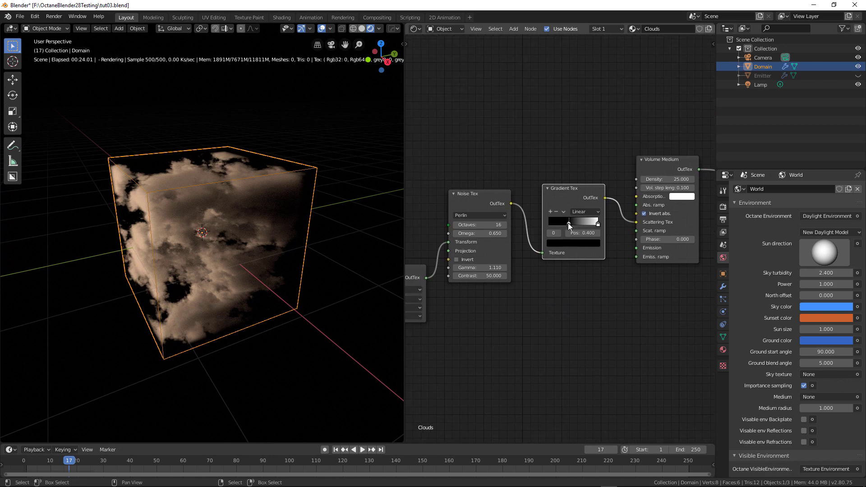
click(555, 244)
drag(612, 157, 613, 183)
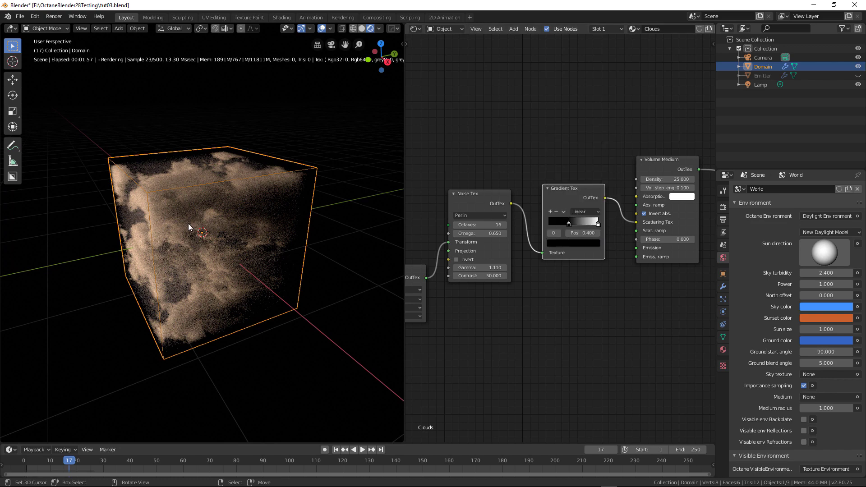
- Try different positions for the Gradient Tex's black stop, from 0.000 through 0.321 to 0.371
drag(568, 223, 481, 247)
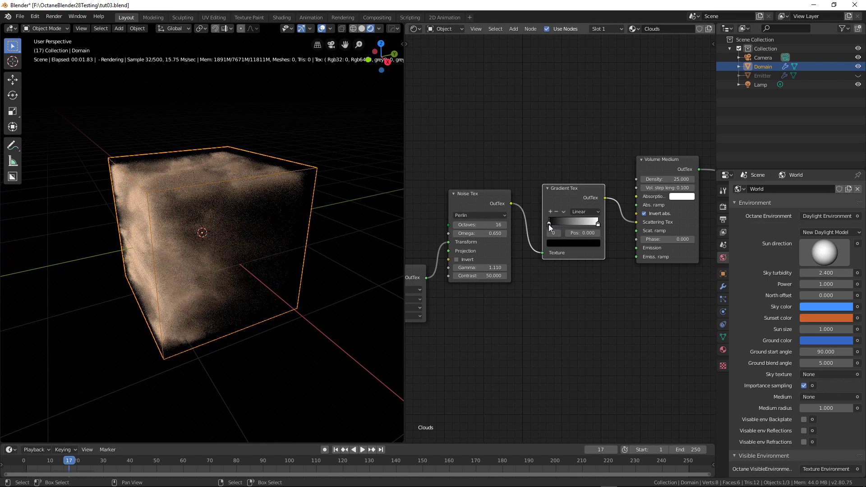
drag(548, 223, 567, 228)
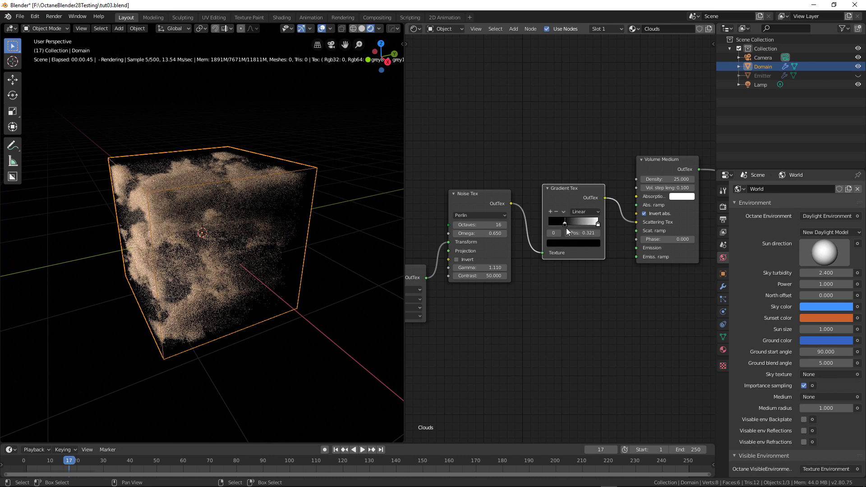
drag(588, 225, 568, 226)
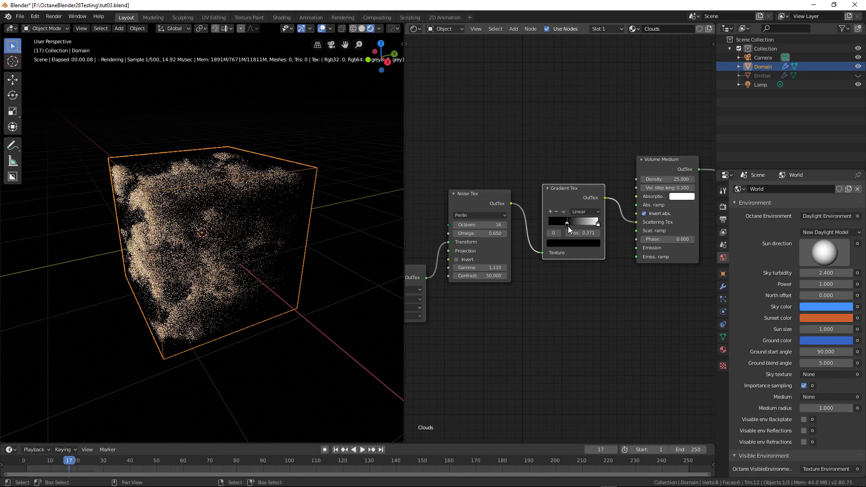
- Set the Volume Medium's density to 10 and move the Gradient Tex's black stop to 0.150
click(669, 180)
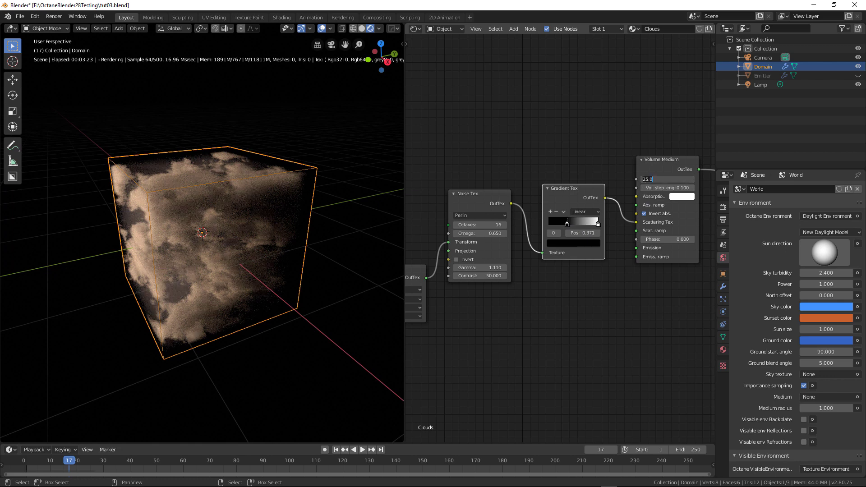
text(10)
key(Return)
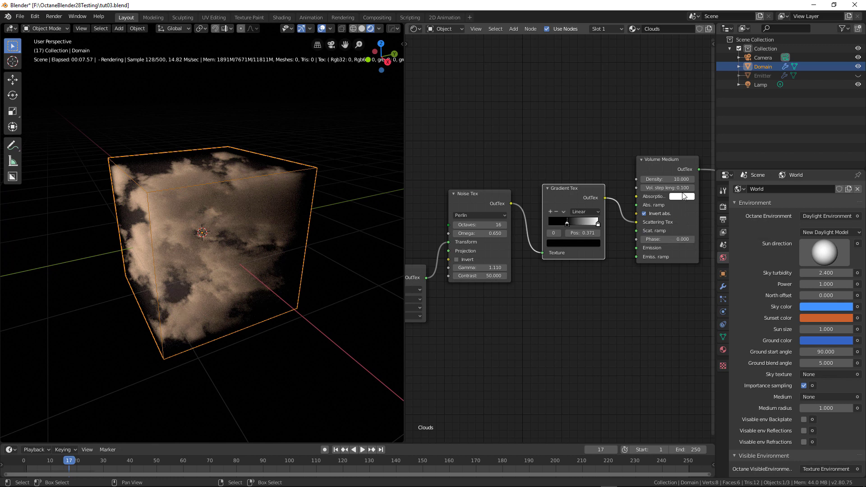
mouse_move(565, 224)
mouse_down()
mouse_move(543, 224)
mouse_move(554, 226)
mouse_up()
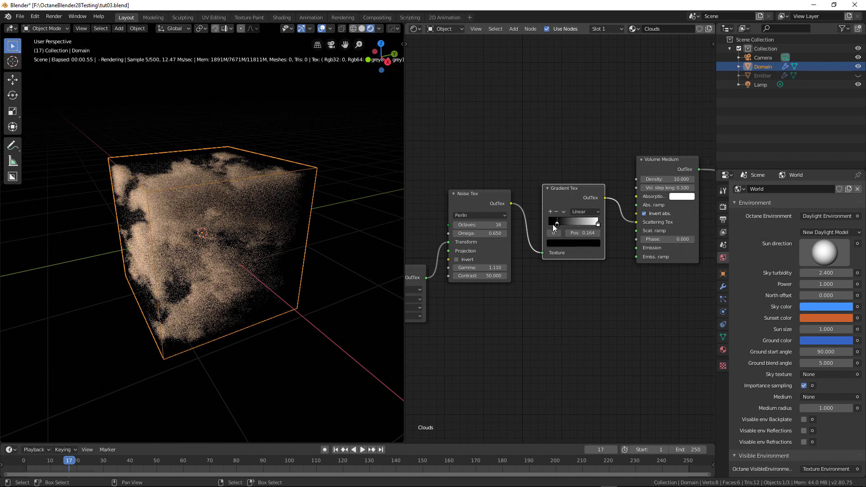
click(582, 242)
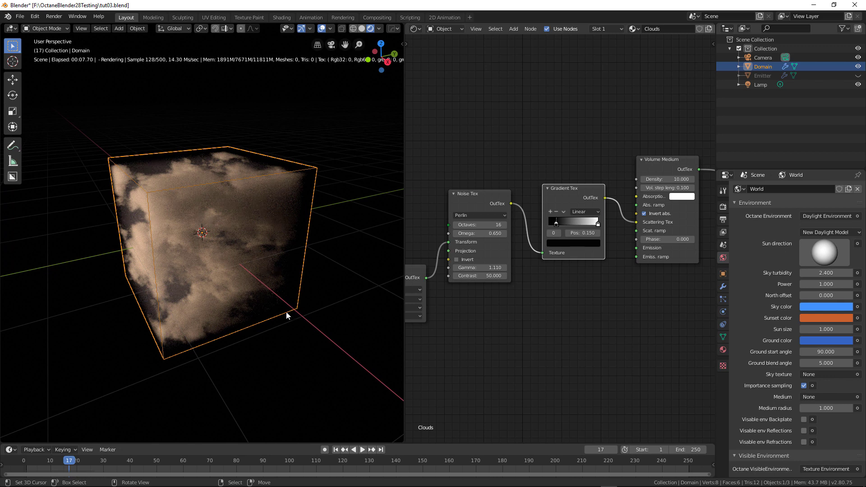
- Switch the node editor to the World nodes and add the cape_hill_8k.hdr image from the HDRI Skyes folder
click(444, 28)
click(448, 48)
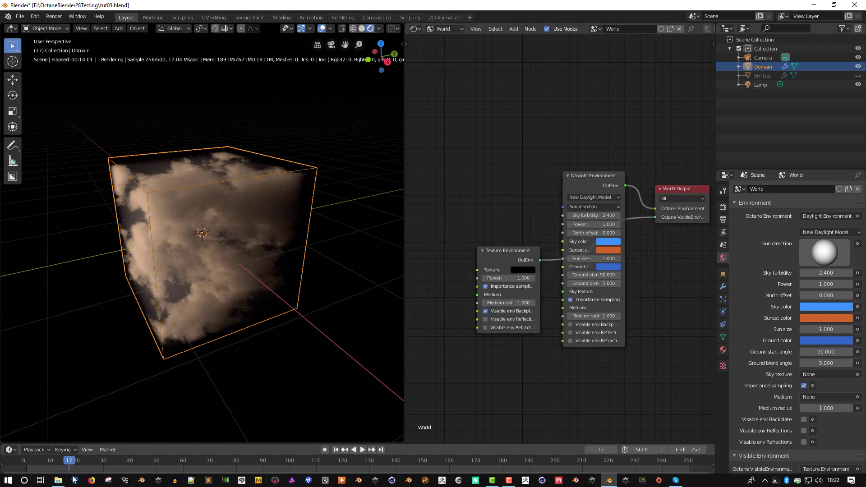
click(58, 480)
click(255, 138)
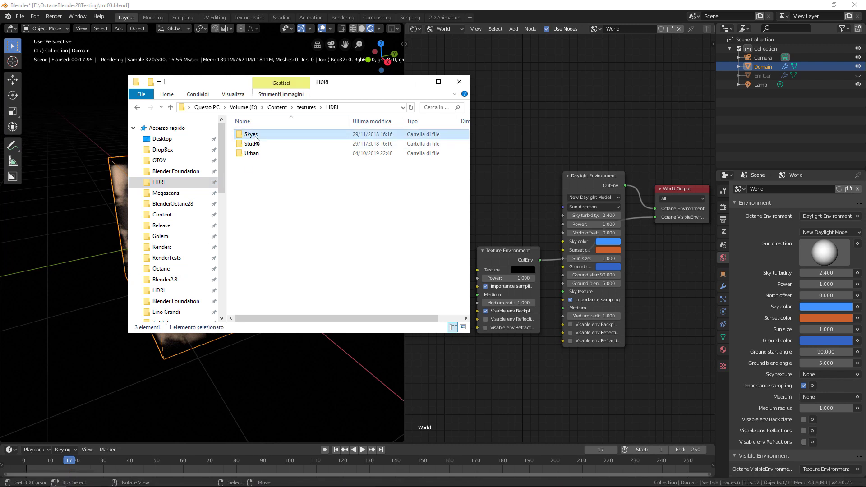
double_click(255, 138)
scroll(280, 212, down, 3)
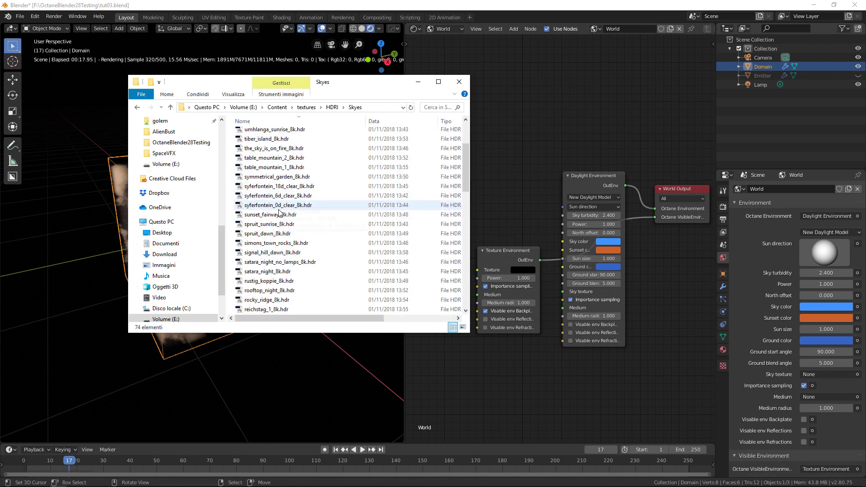
scroll(302, 290, down, 3)
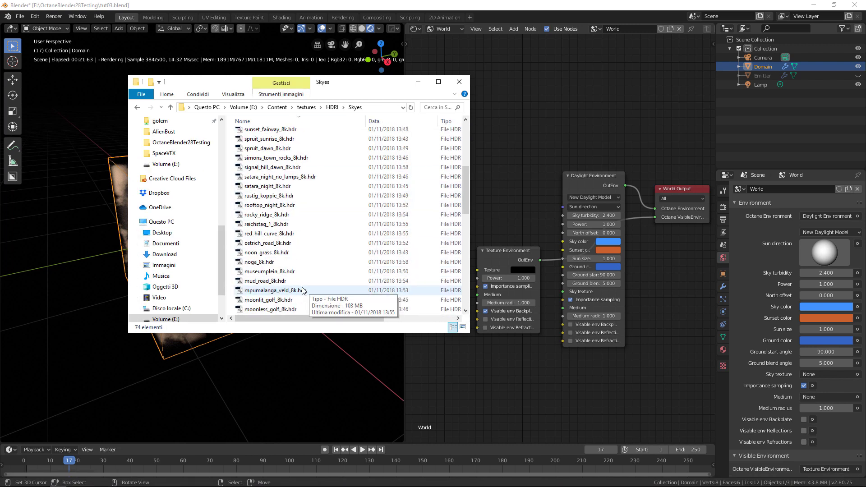
scroll(303, 290, down, 9)
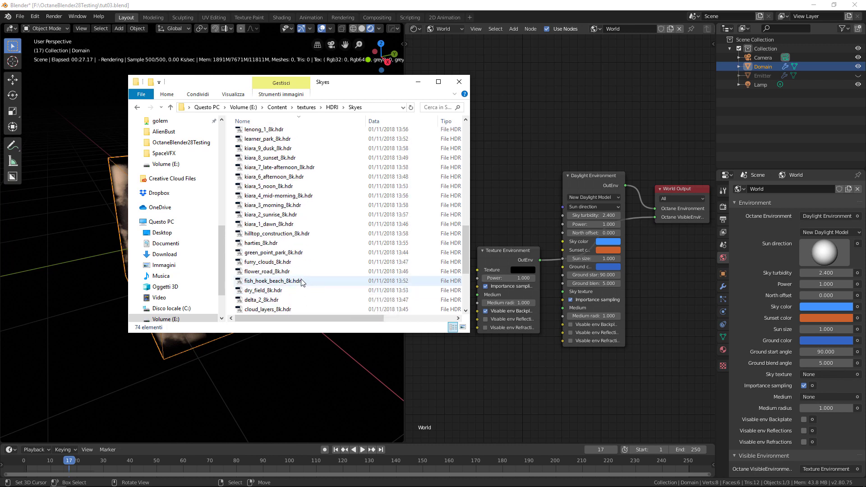
scroll(301, 282, down, 4)
drag(311, 244, 444, 97)
click(512, 131)
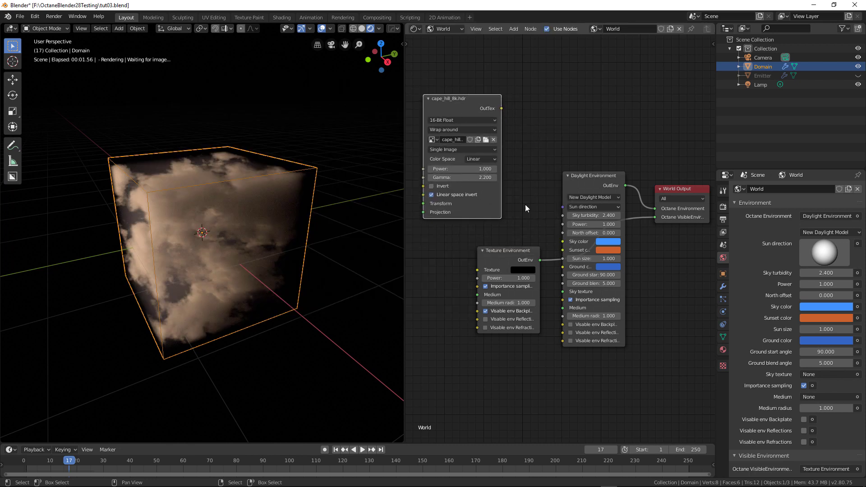
- Add a second Texture Environment fed by cape_hill_8k.hdr and connect it to the World Output's Octane Environment
key(shift+a)
click(520, 112)
text(text)
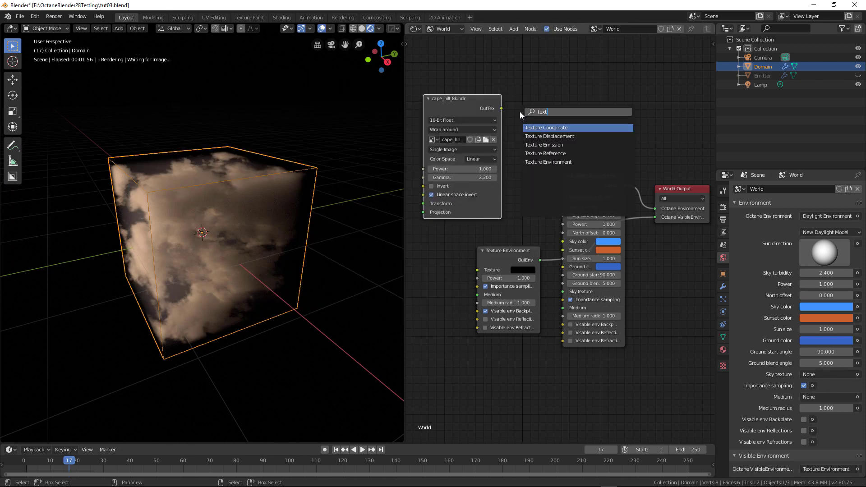
click(548, 162)
click(547, 77)
drag(501, 108, 536, 97)
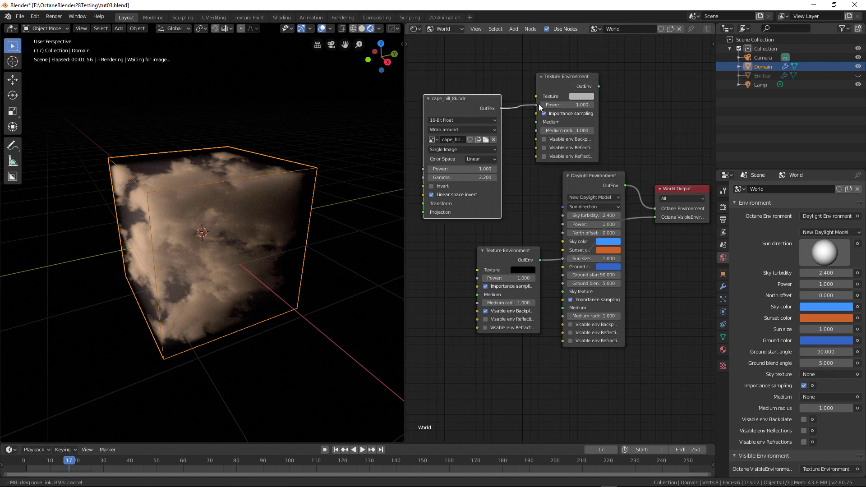
drag(599, 87, 657, 209)
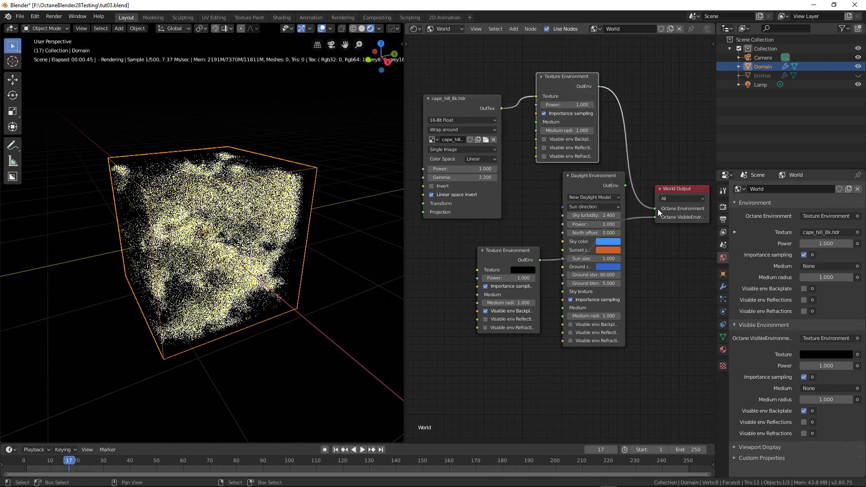
- Set the cape_hill_8k.hdr image's gamma to 1 and disable the visible environment backplate on the black Texture Environment
double_click(462, 177)
text(1)
key(Return)
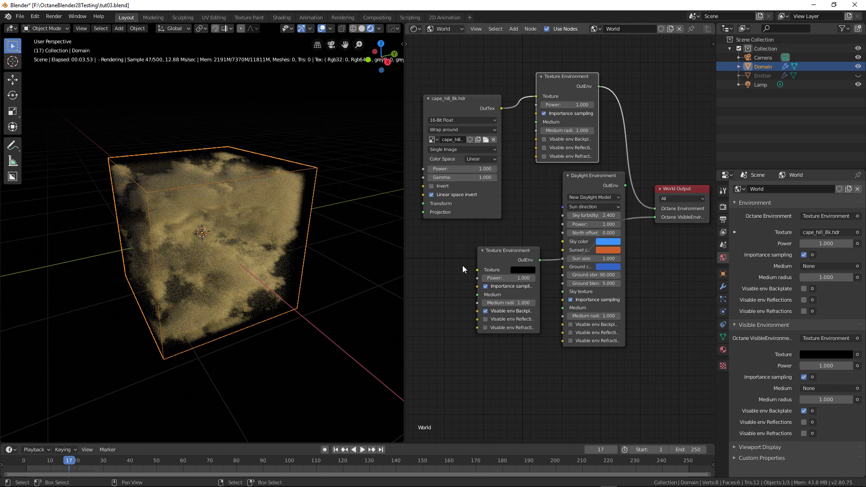
click(524, 310)
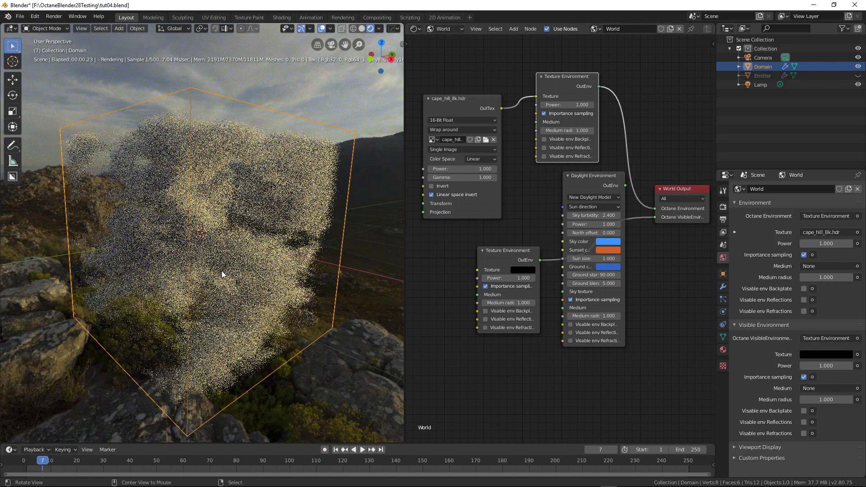
- Widen the Domain's mesh horizontally in Edit Mode, keeping its Z height locked
alt+drag(222, 274, 181, 219)
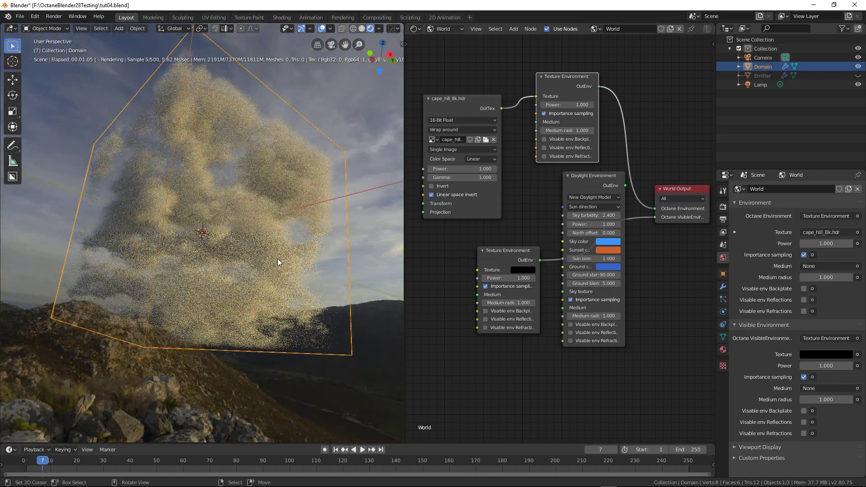
scroll(301, 195, up, 8)
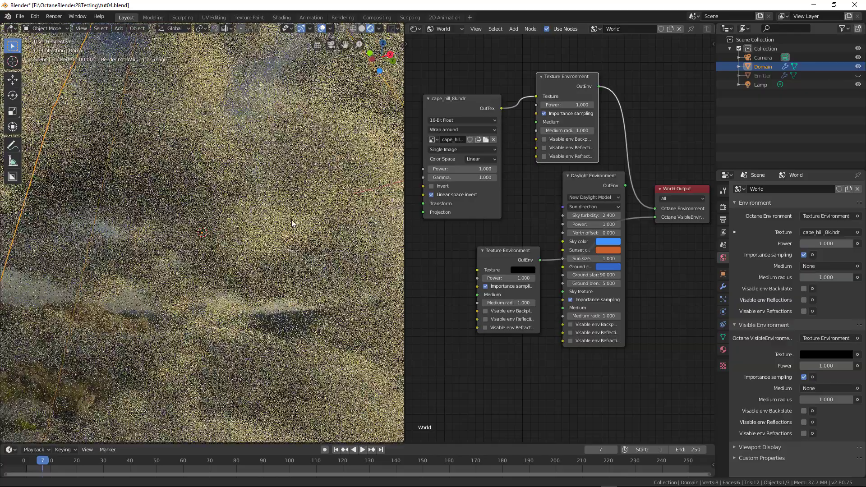
scroll(290, 225, up, 2)
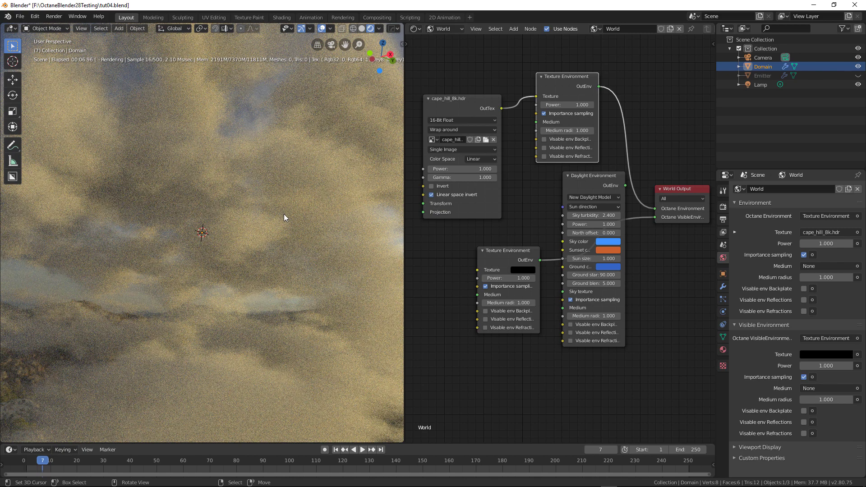
scroll(255, 242, down, 5)
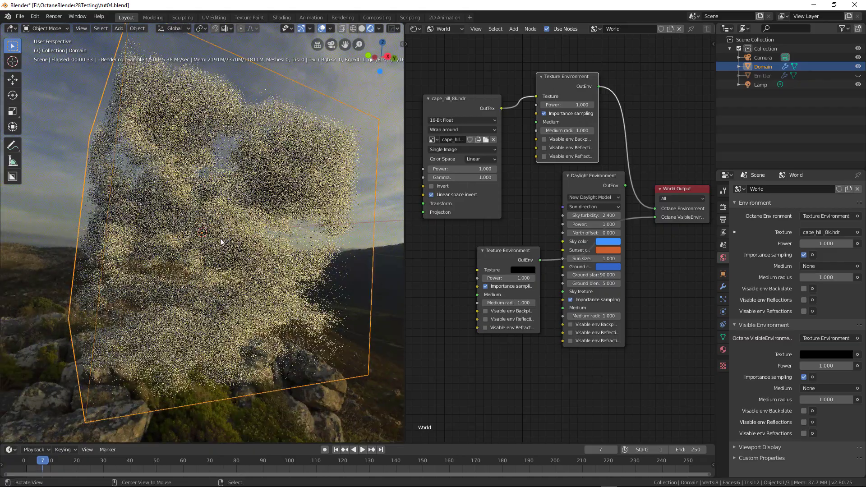
middle_drag(221, 242, 210, 262)
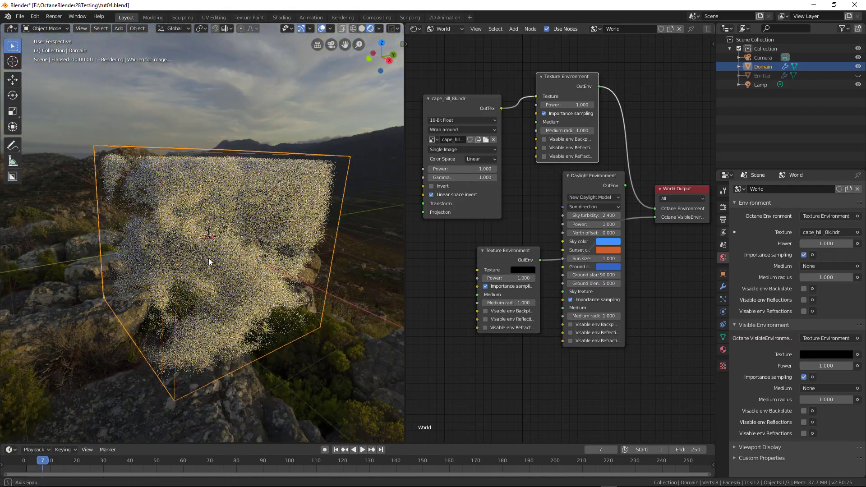
key(ctrl+Tab)
click(309, 248)
key(s)
key(shift+z)
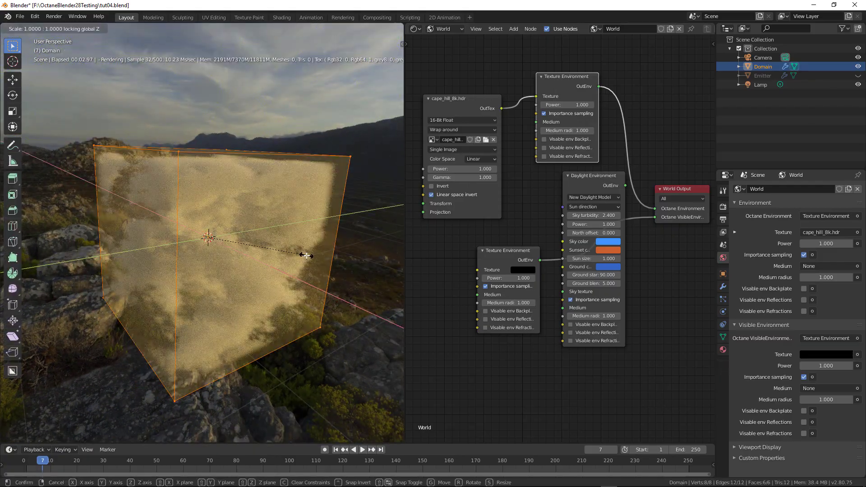
key(Return)
key(Tab)
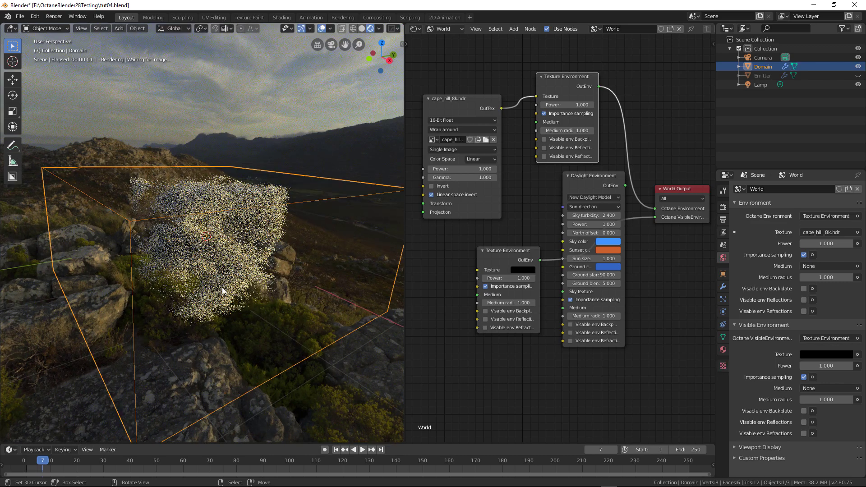
- Unhide the Emitter and reshape its cube mesh into a wider, flatter box
click(762, 76)
key(alt+h)
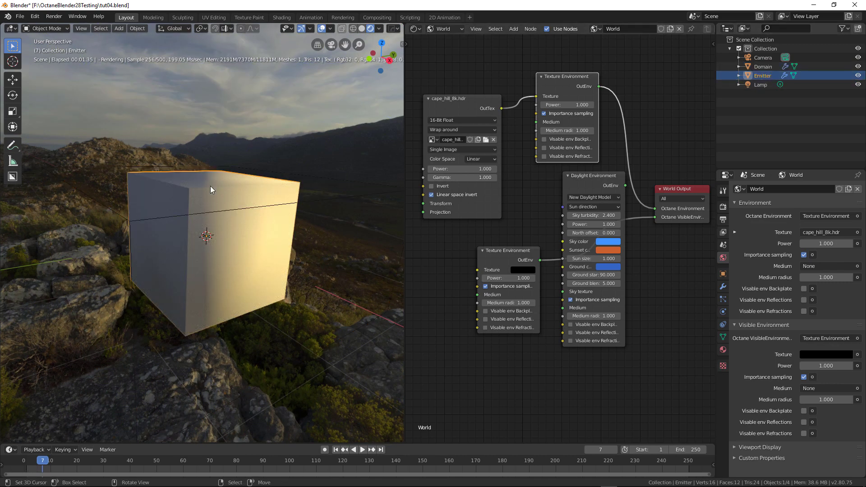
key(Tab)
key(3)
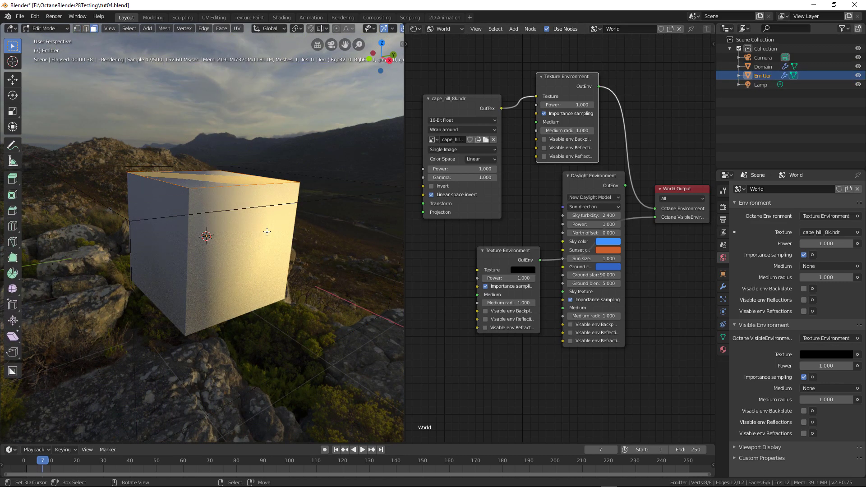
key(s)
key(shift+z)
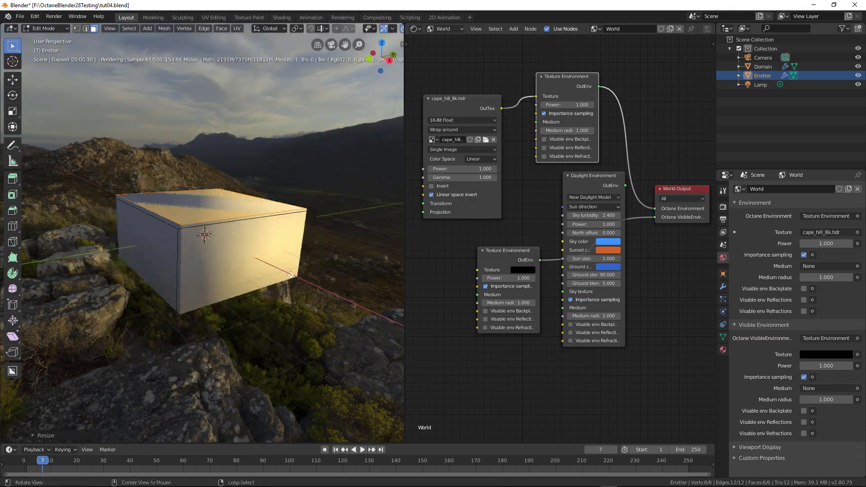
click(271, 232)
- Subdivide the Emitter's faces with 8 cuts and a smoothness of 1.000 to round it into an ellipsoid
middle_drag(270, 232, 255, 274)
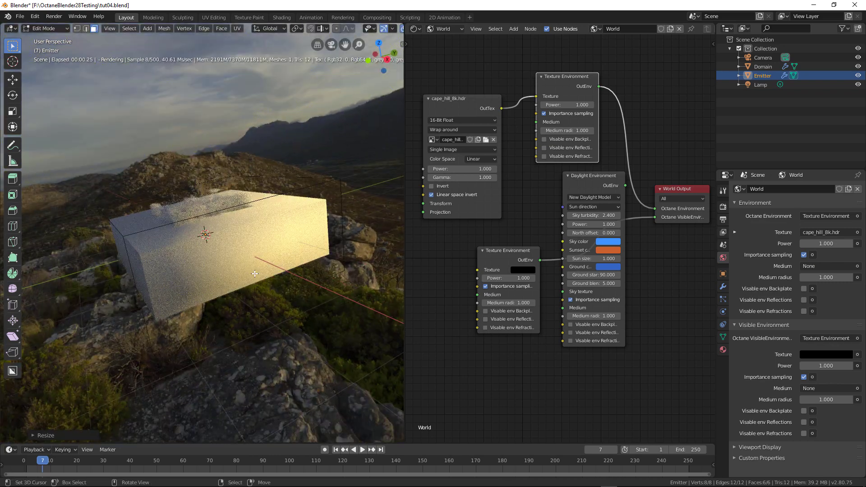
right_click(255, 273)
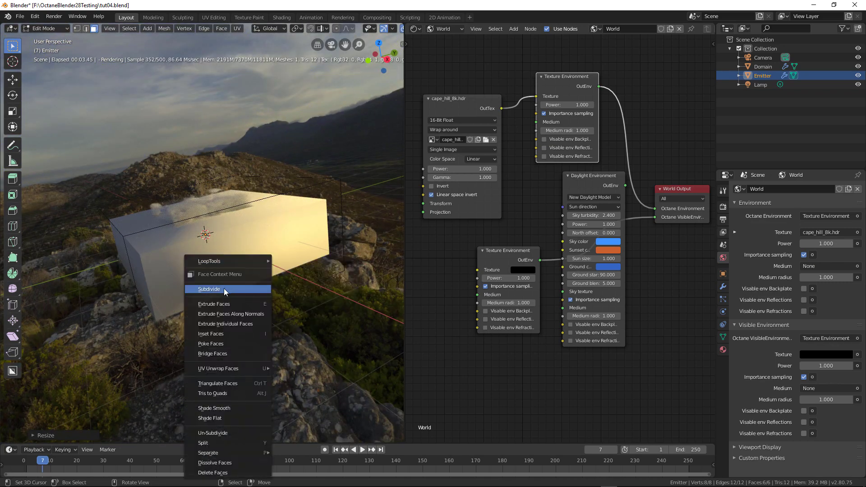
click(212, 262)
drag(145, 380, 171, 380)
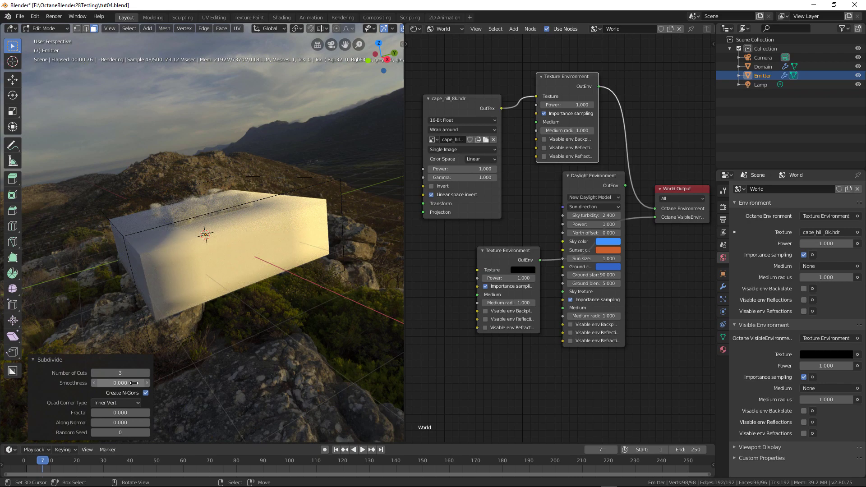
drag(93, 373, 118, 373)
click(146, 372)
click(146, 372)
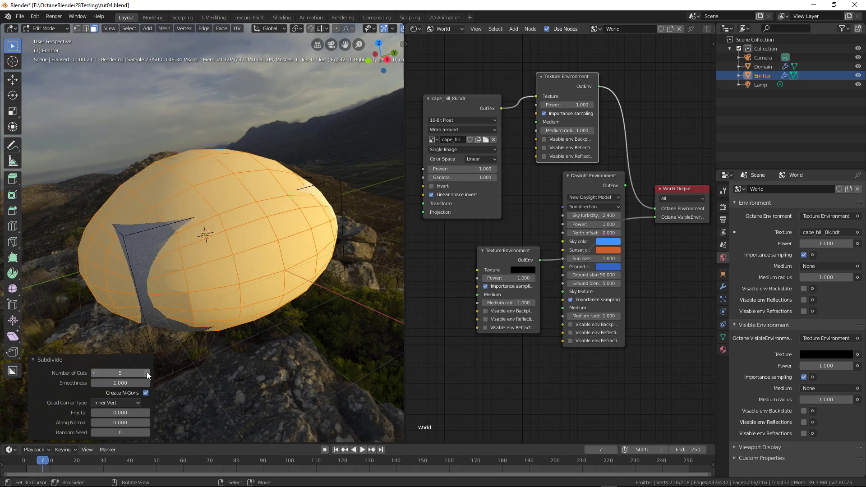
click(147, 372)
click(146, 372)
click(147, 372)
- Flatten the Emitter along global Z in Object Mode and resize it uniformly, finishing with a scale of 0.864
key(Tab)
key(s)
key(z)
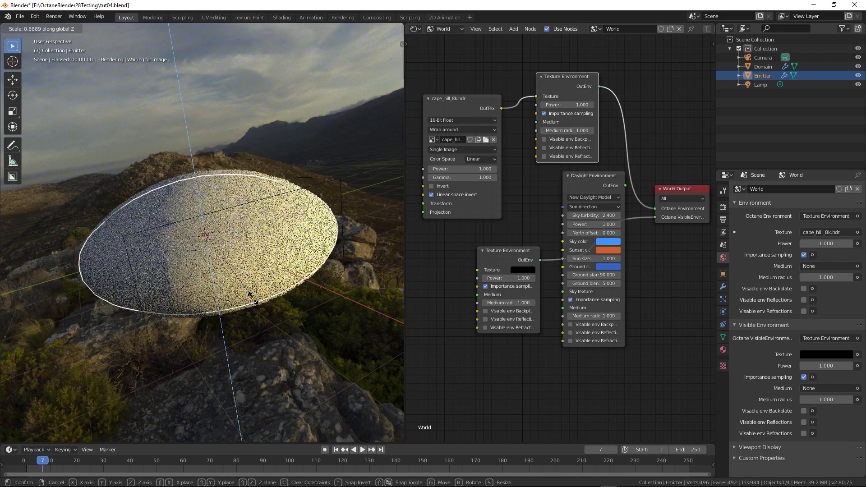
click(229, 308)
middle_drag(179, 287, 324, 366)
key(s)
click(251, 343)
middle_drag(251, 343, 231, 315)
key(s)
click(222, 311)
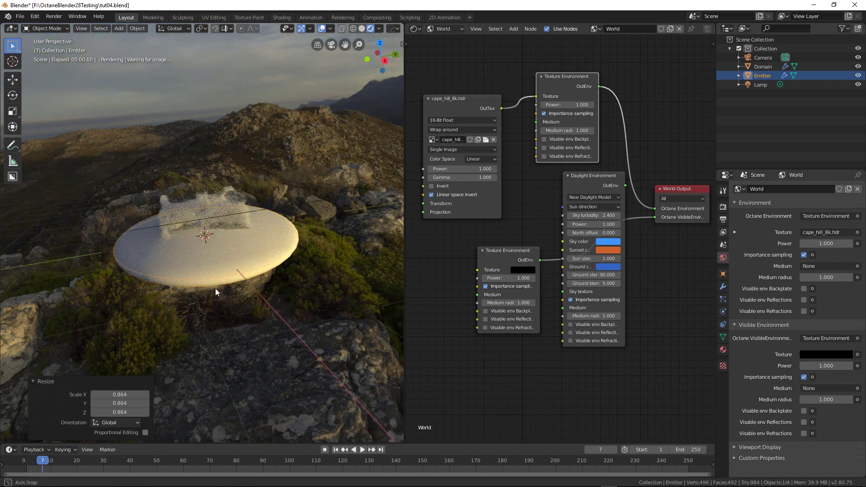
- Show the viewport in wireframe and play the simulation up to frame 21
key(shift+z)
click(360, 449)
click(360, 449)
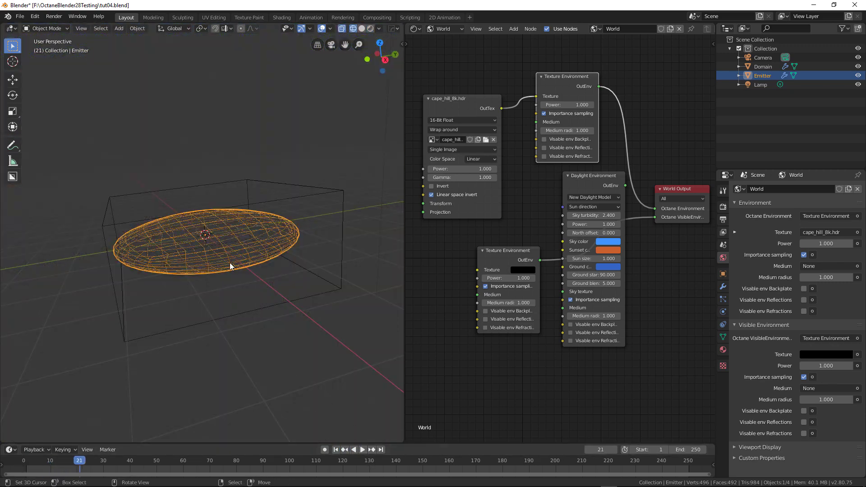
middle_drag(229, 262, 300, 296)
- Return the viewport to rendered shading and hide the Emitter to view the cloud
key(shift+z)
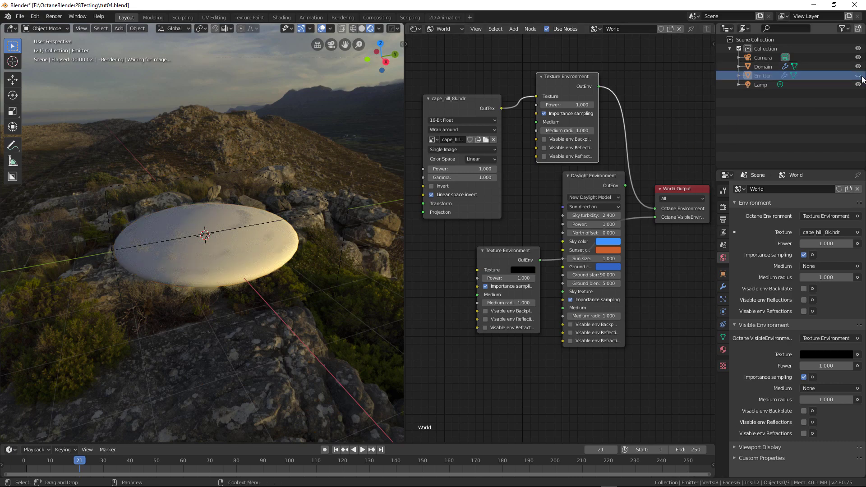
click(858, 75)
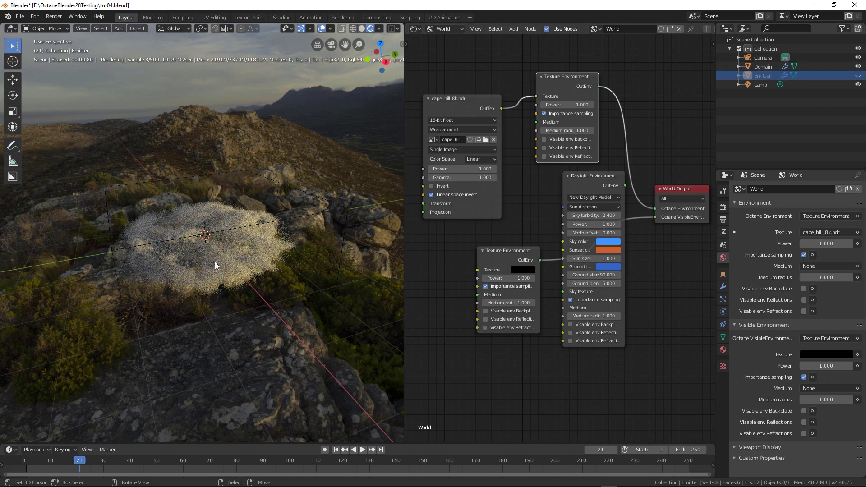
middle_drag(215, 262, 202, 259)
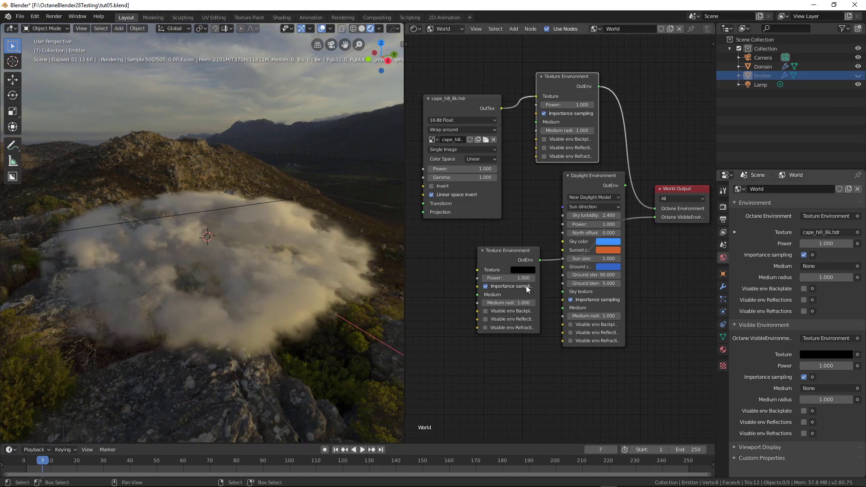
- Re-enable the backplate on the black Texture Environment and set its colour to dark blue, H 0.602, S 0.308, V 0.217
click(480, 311)
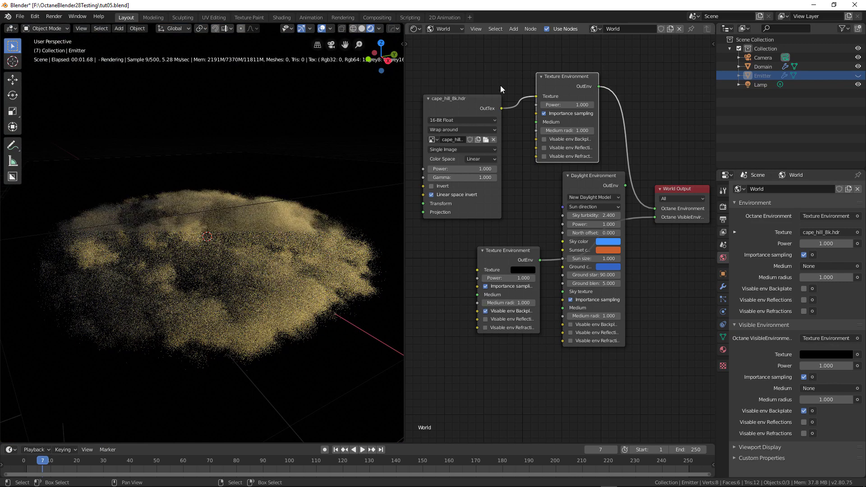
click(524, 270)
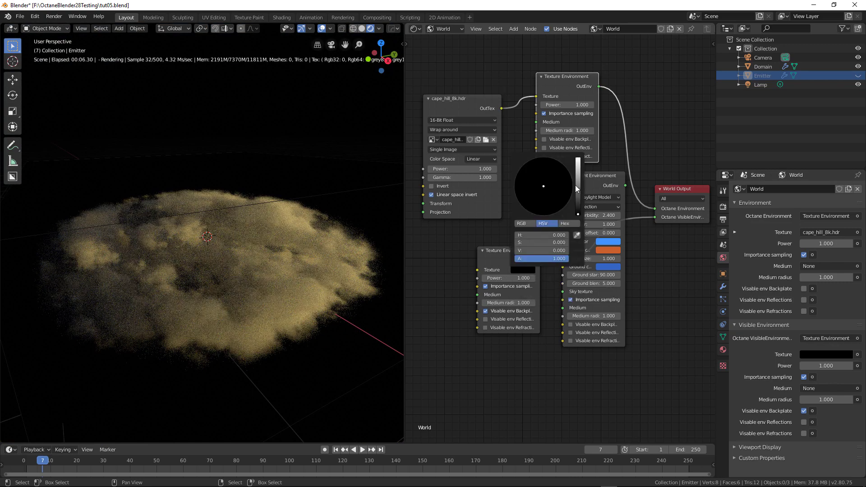
click(578, 203)
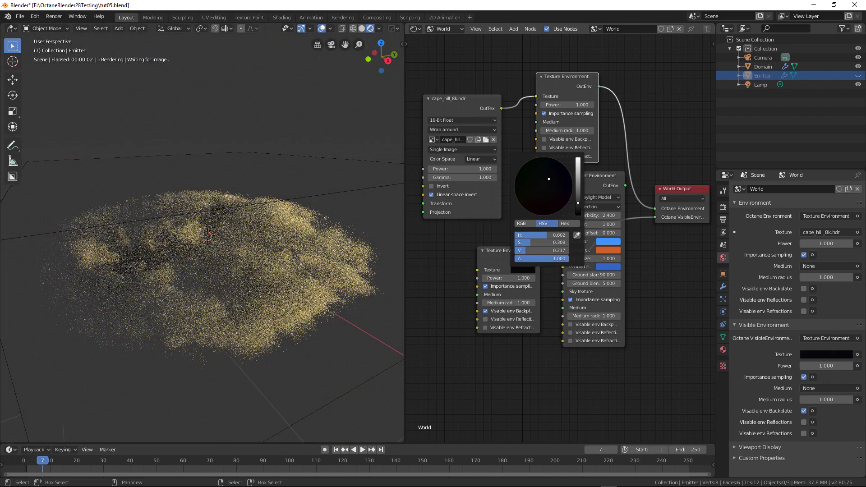
click(545, 179)
drag(544, 179, 548, 179)
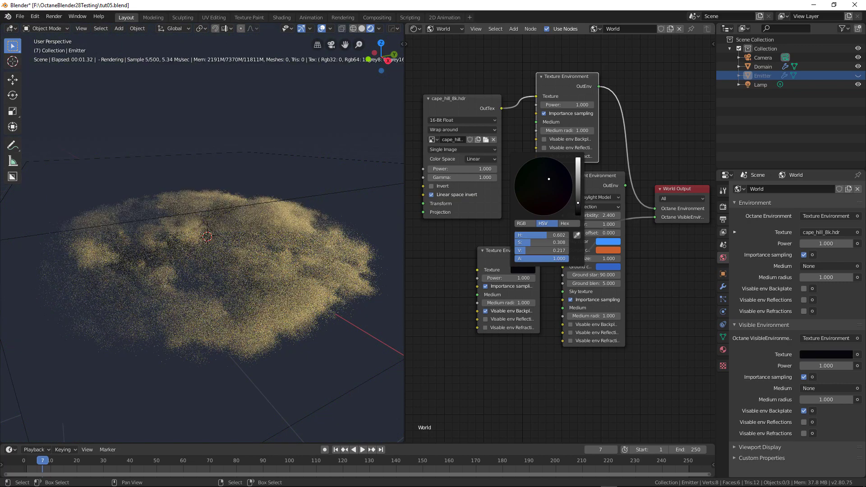
- Brighten the dark blue backplate colour of the visible Texture Environment slightly
drag(578, 203, 577, 196)
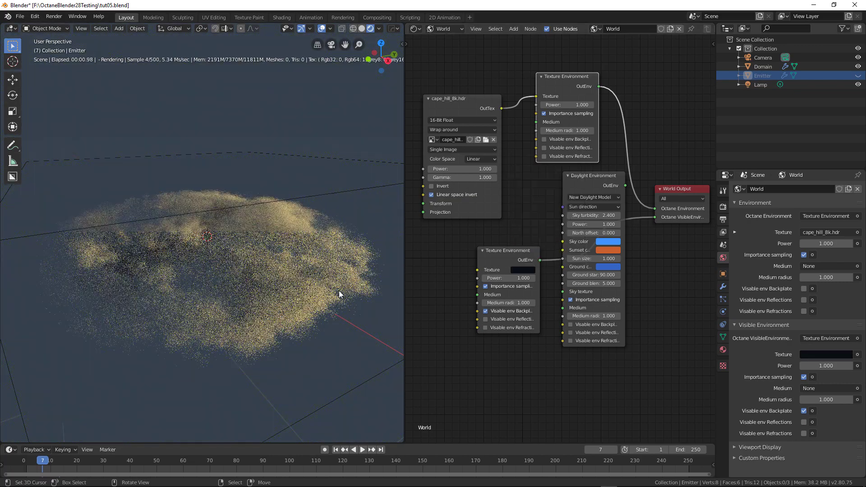
- Show the Domain's Clouds material nodes and move the black stop of the Gradient Tex to position 0.550
click(446, 29)
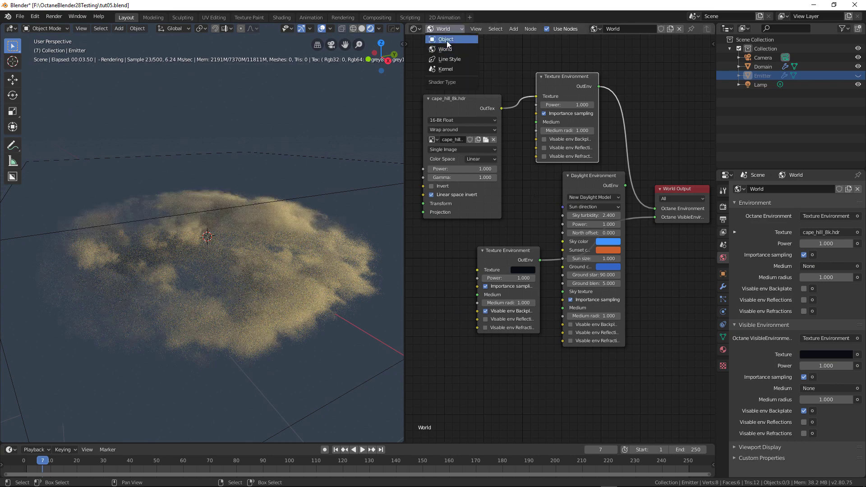
click(445, 39)
click(763, 67)
mouse_move(558, 224)
mouse_down()
mouse_move(592, 223)
mouse_move(567, 223)
mouse_up()
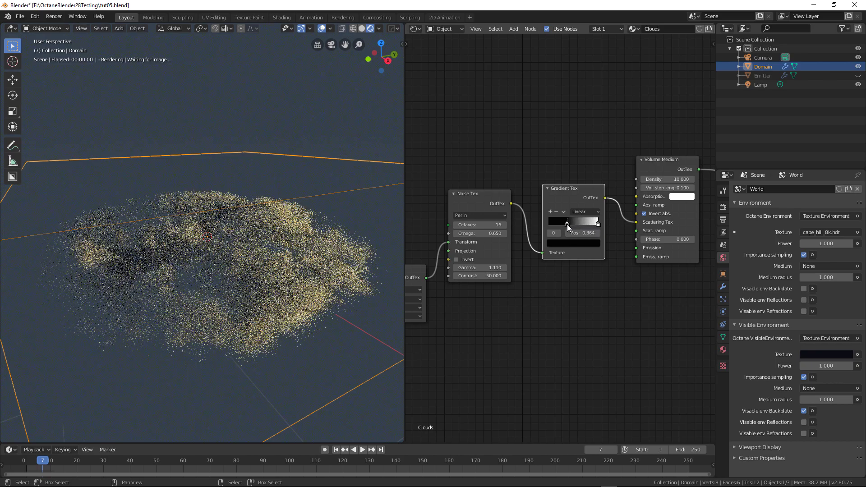
middle_drag(212, 288, 245, 241)
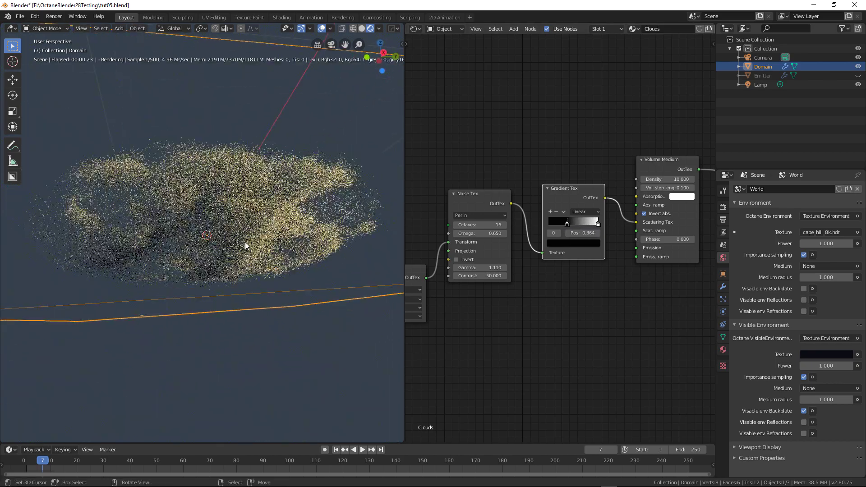
scroll(245, 242, up, 6)
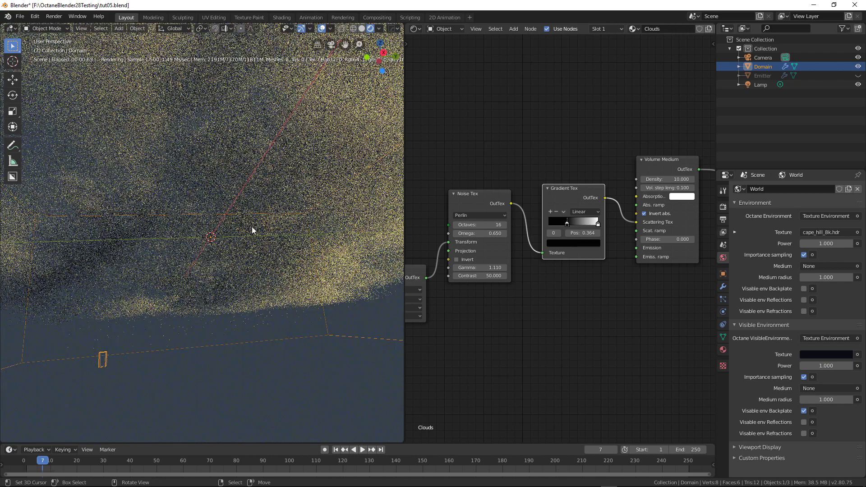
drag(569, 223, 578, 224)
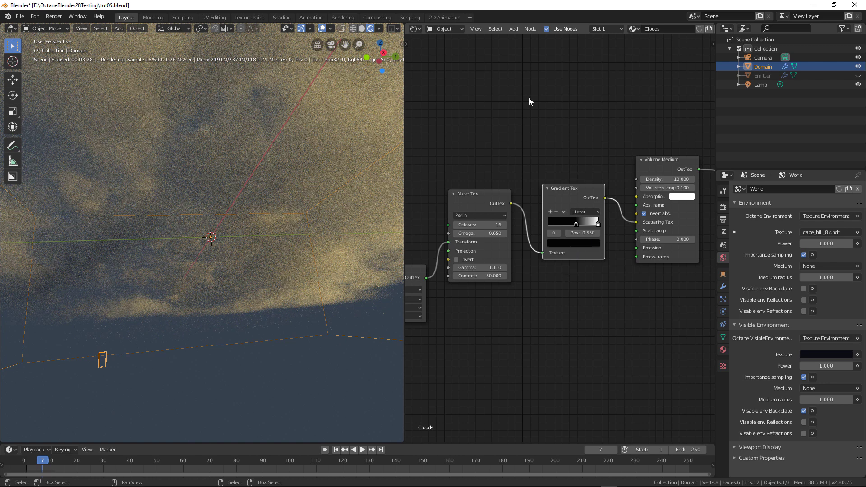
- Return to the World nodes and set the HDRI Texture Environment's power to 2
click(453, 28)
click(444, 48)
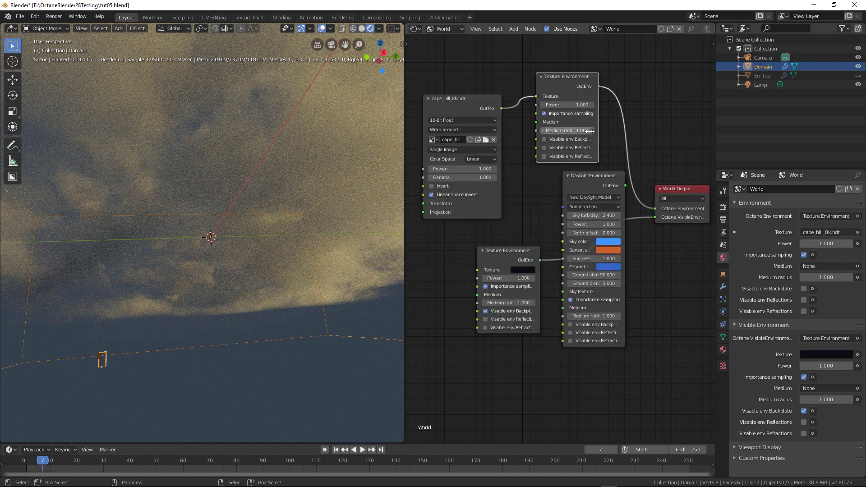
click(566, 105)
text(2)
key(Return)
click(567, 104)
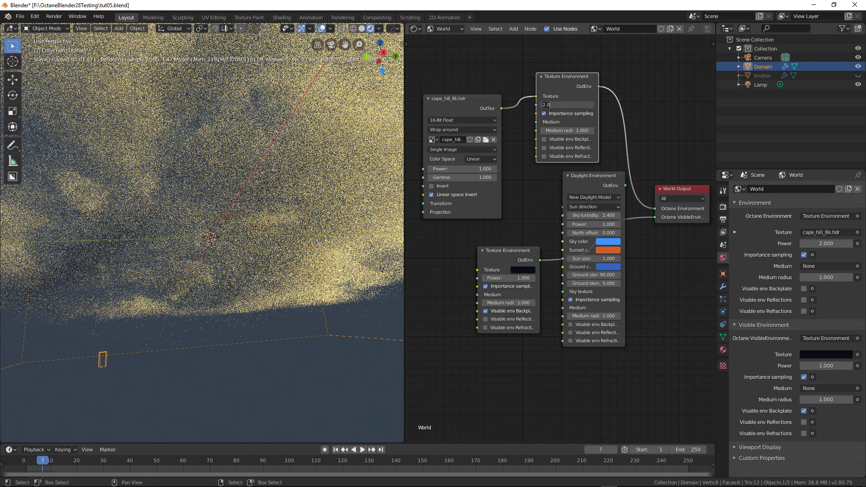
key(Return)
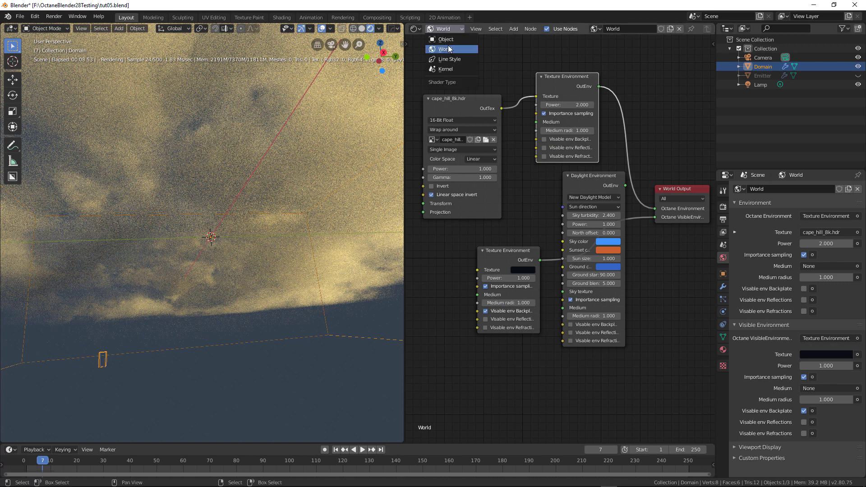
- Switch back to the Clouds material nodes and raise the Noise Tex gamma to 1.220
click(446, 39)
drag(491, 267, 501, 267)
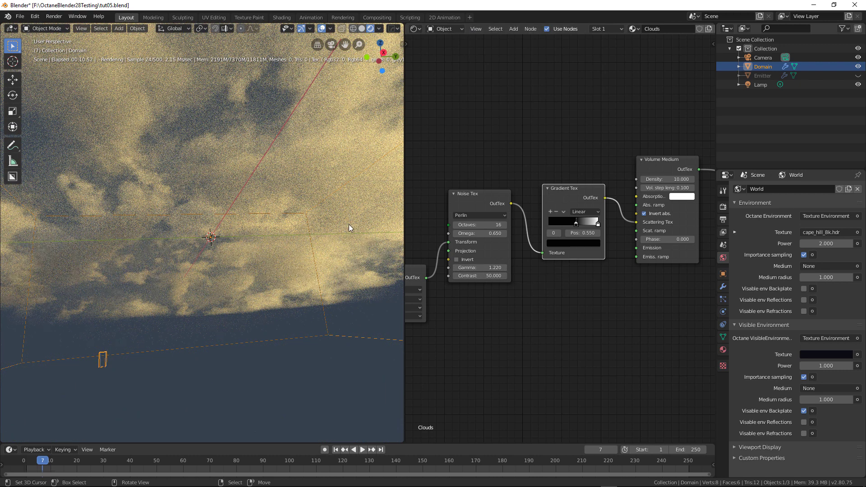
- Enable the Octane Camera Imager preview with denoising and volume denoising on, and turn off denoise on completion
click(402, 44)
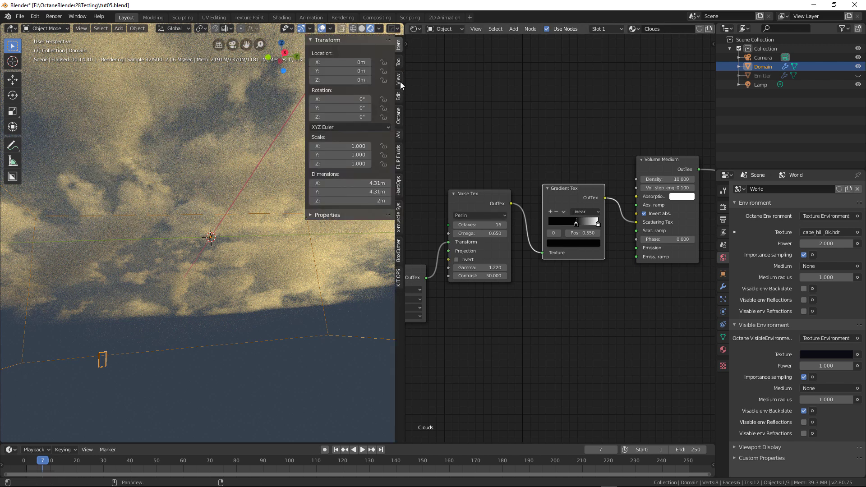
click(398, 116)
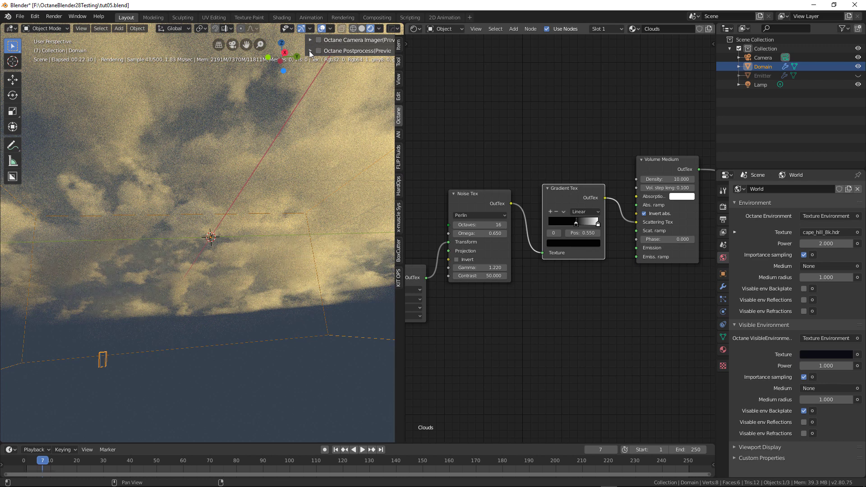
click(308, 39)
click(319, 40)
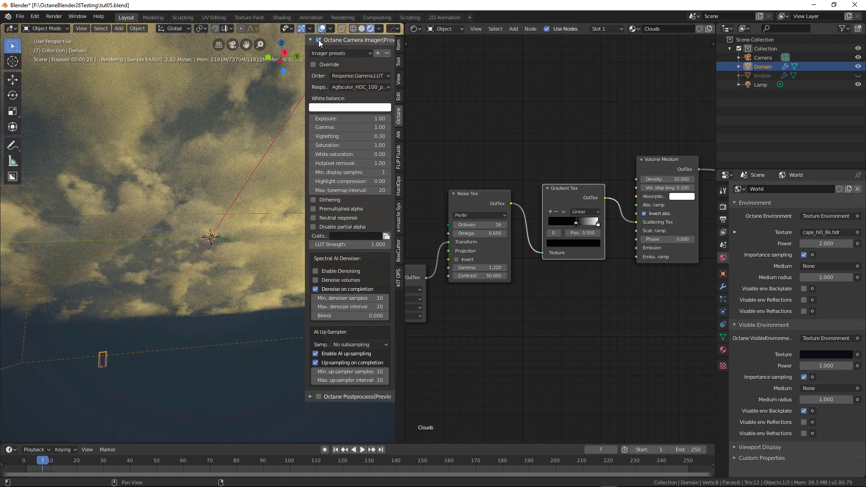
click(315, 271)
click(315, 280)
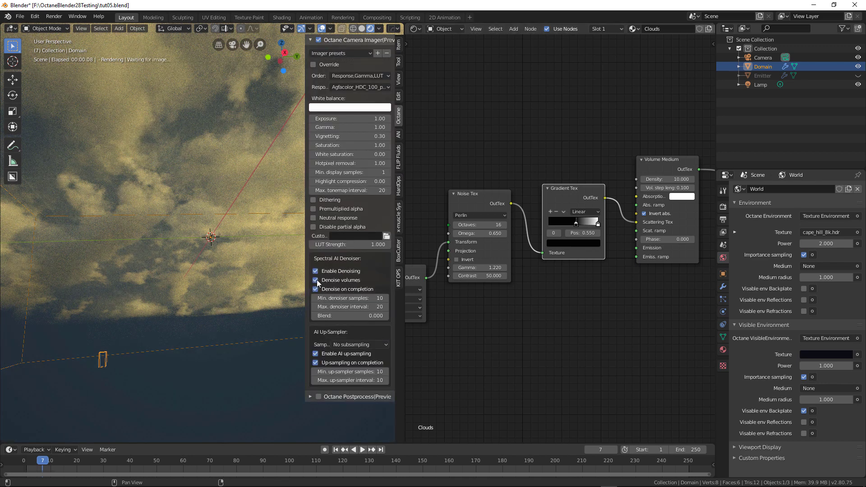
click(316, 289)
- Set the minimum denoiser samples and maximum denoiser interval to 5, and choose the sRGB camera response
click(350, 298)
text(5)
key(Tab)
text(5)
key(Return)
click(356, 87)
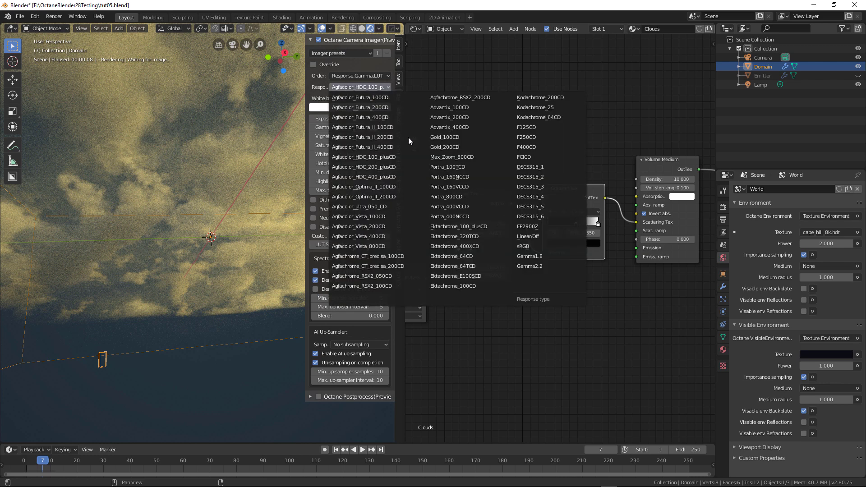
click(523, 247)
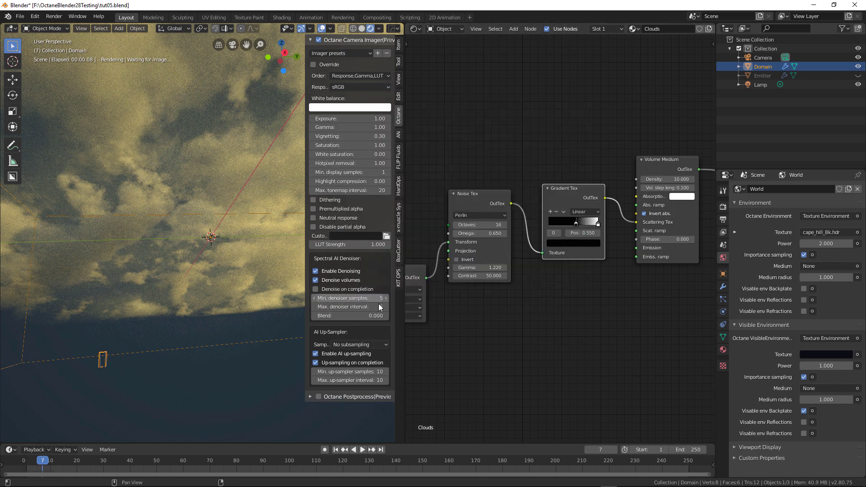
- Set the view layer's preview pass to Denoiser Beauty and hide the viewport sidebar and overlays
click(723, 232)
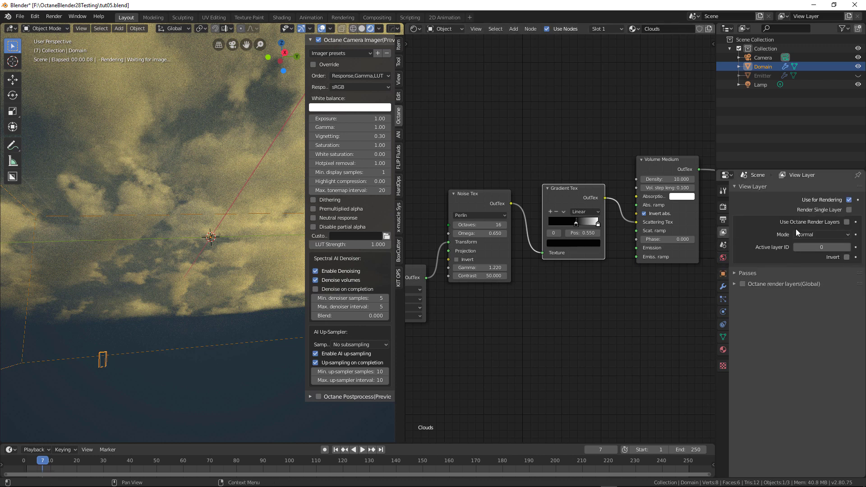
click(735, 274)
click(789, 286)
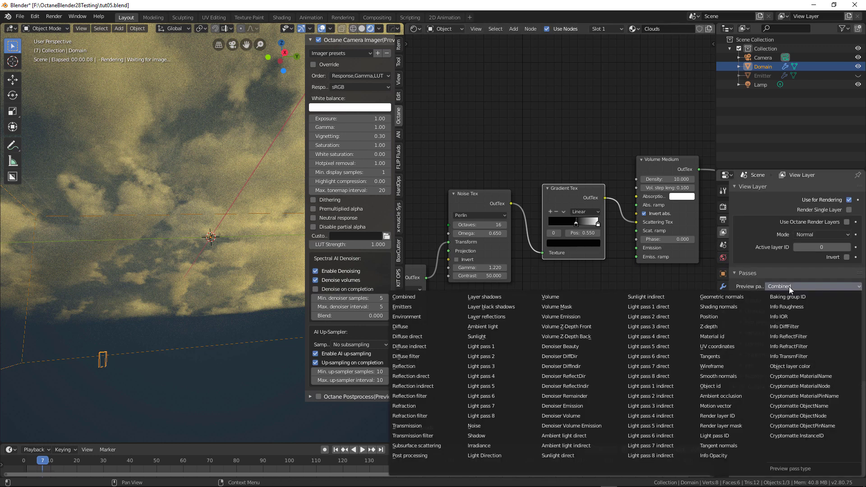
click(564, 345)
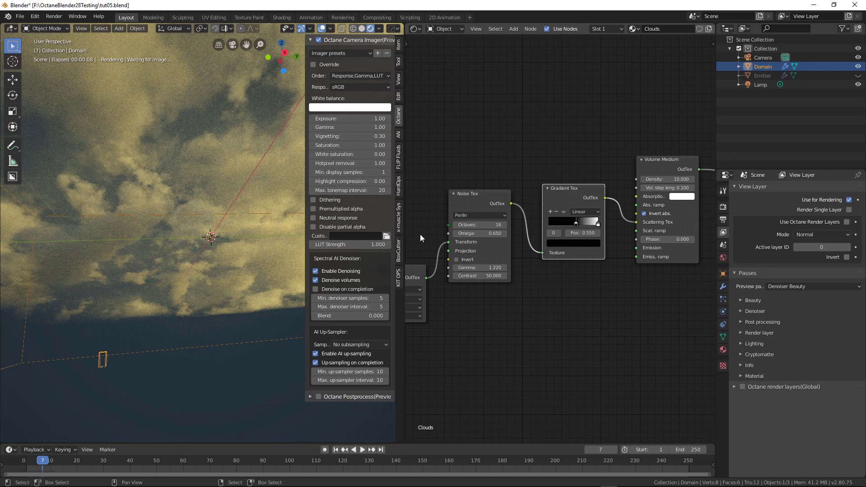
key(n)
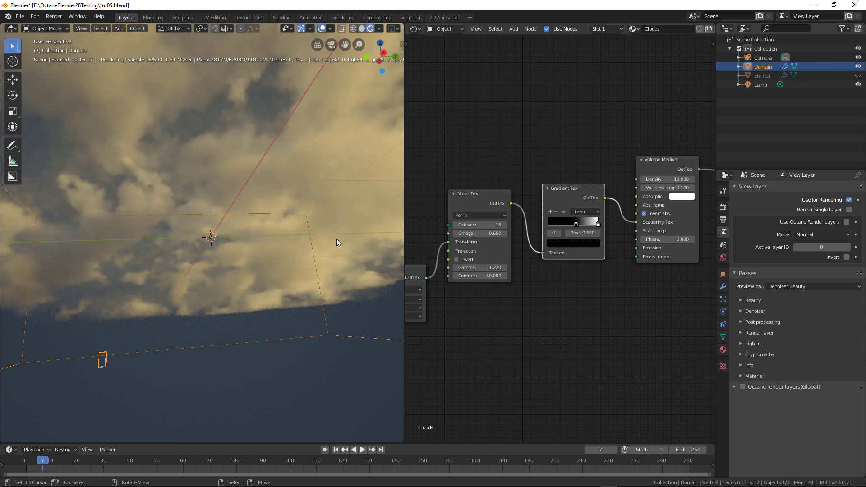
click(321, 29)
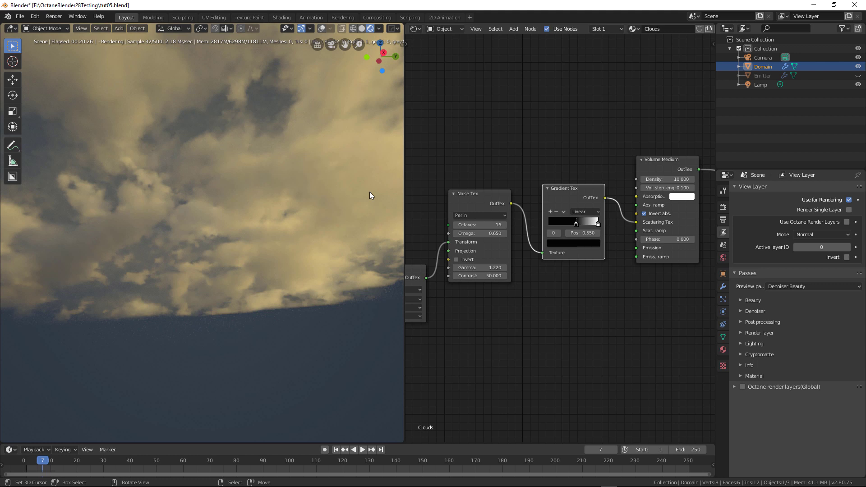
- Set the Spectral AI Denoiser's blend to 0.418 in the Camera Imager preview and hide the sidebar again
click(400, 45)
click(350, 316)
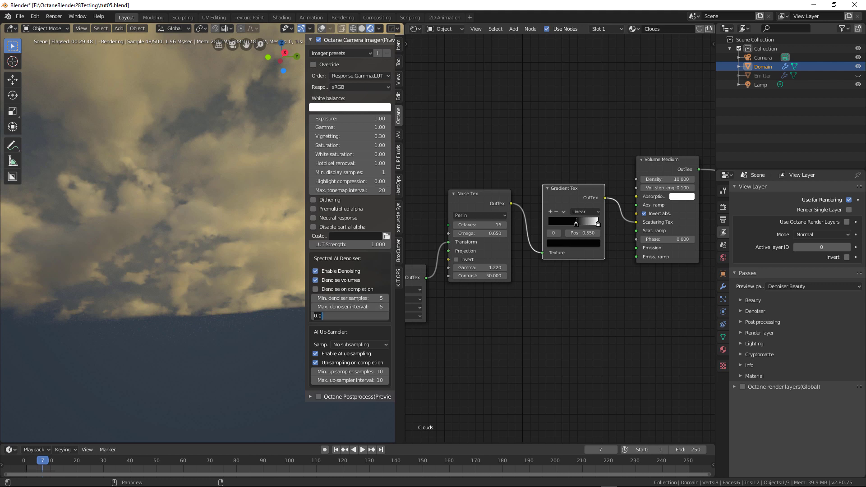
text(0.585)
key(Return)
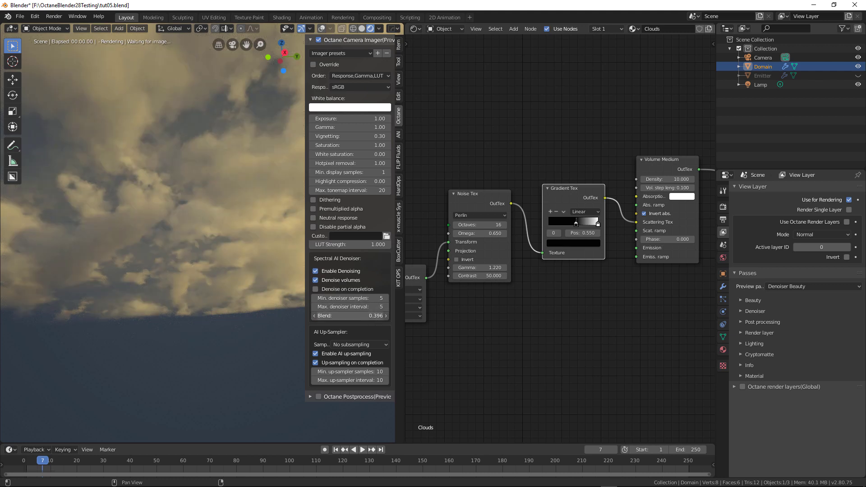
drag(349, 316, 351, 333)
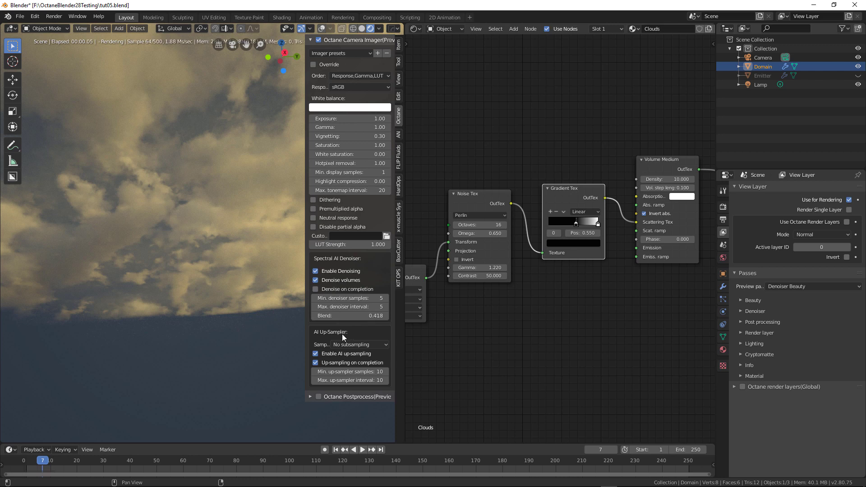
key(n)
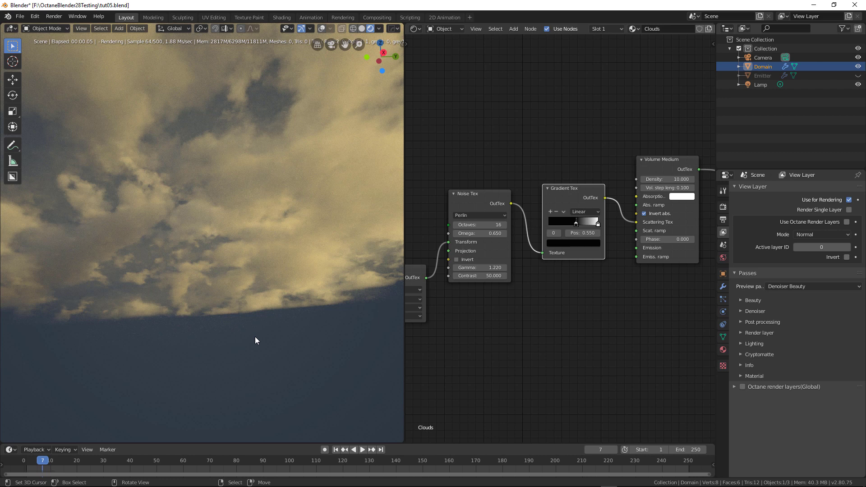
- Set the Volume Medium's density to 25 and its phase to 0.2
middle_drag(481, 338, 533, 313)
click(563, 167)
text(25)
key(Return)
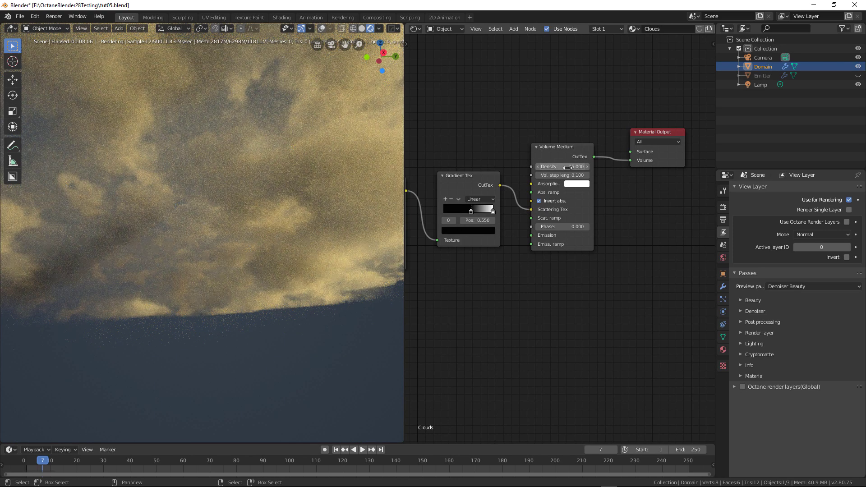
click(563, 227)
text(0.2)
key(Return)
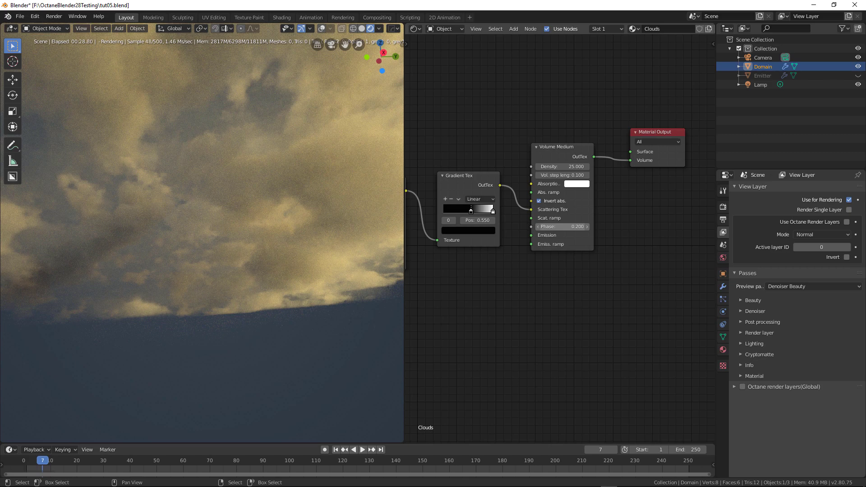
- Reduce the Volume Medium's density to 10 and set its volume step length to 0.2
click(562, 166)
text(10)
key(Return)
click(562, 175)
text(0.2)
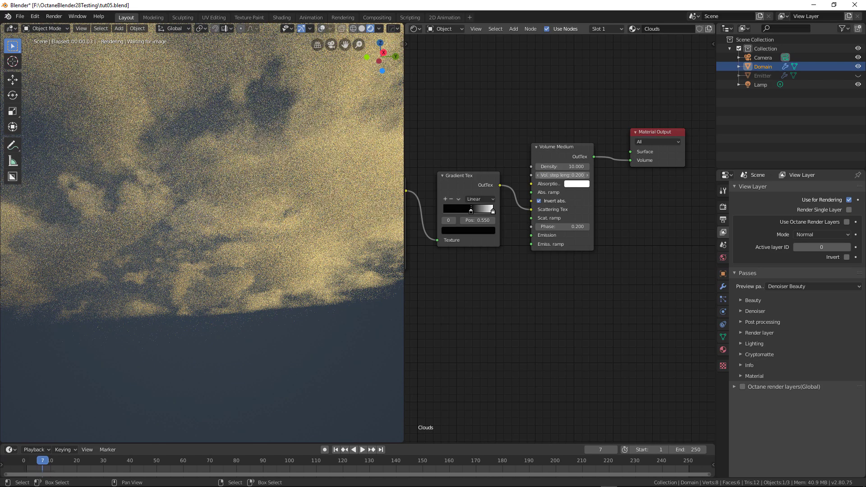
key(Return)
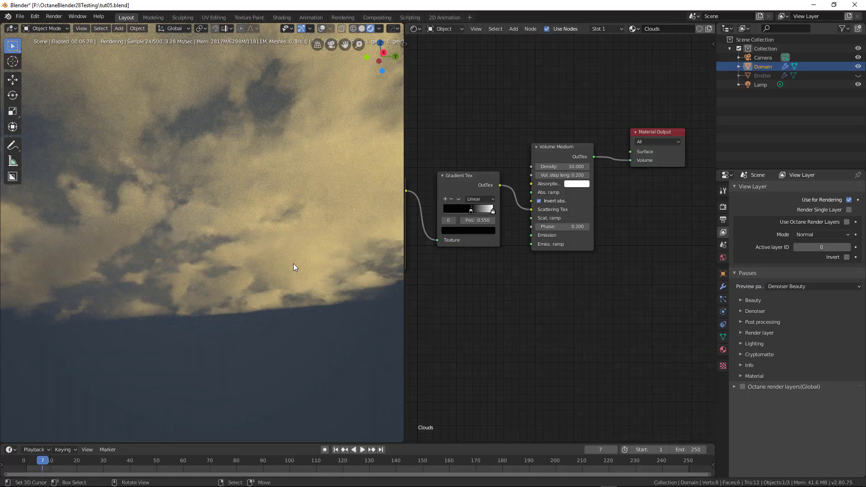
- Move the Gradient Tex black stop to position 0.486 and set the Volume Medium's density to 15
mouse_move(471, 211)
mouse_down()
mouse_move(489, 212)
mouse_move(469, 209)
mouse_up()
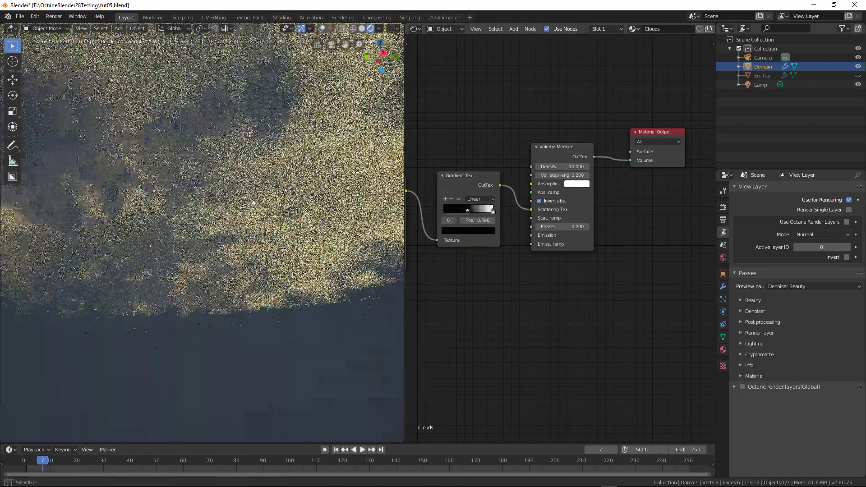
click(564, 167)
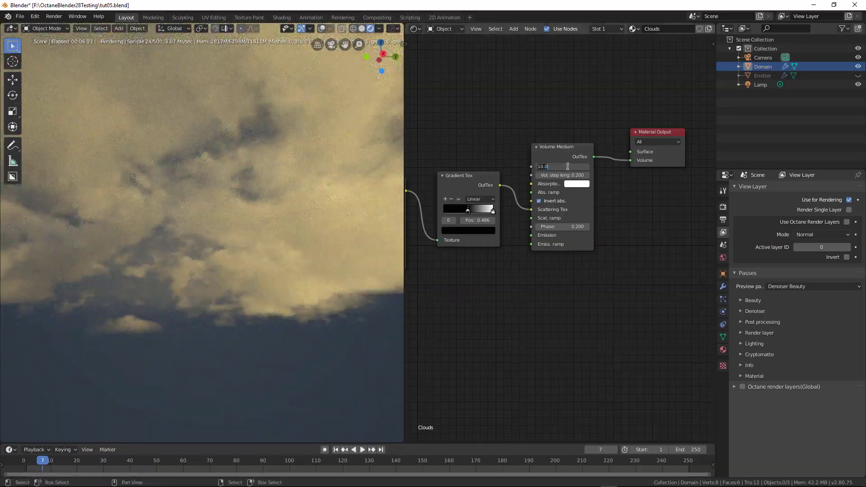
text(15)
key(Return)
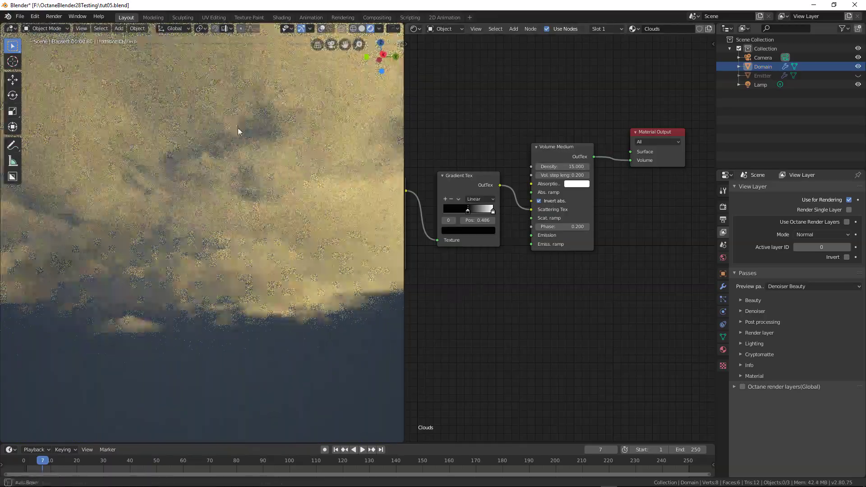
- Set the Volume Medium's volume step length to 0.1 with the cloud seen from above
middle_drag(237, 128, 234, 272)
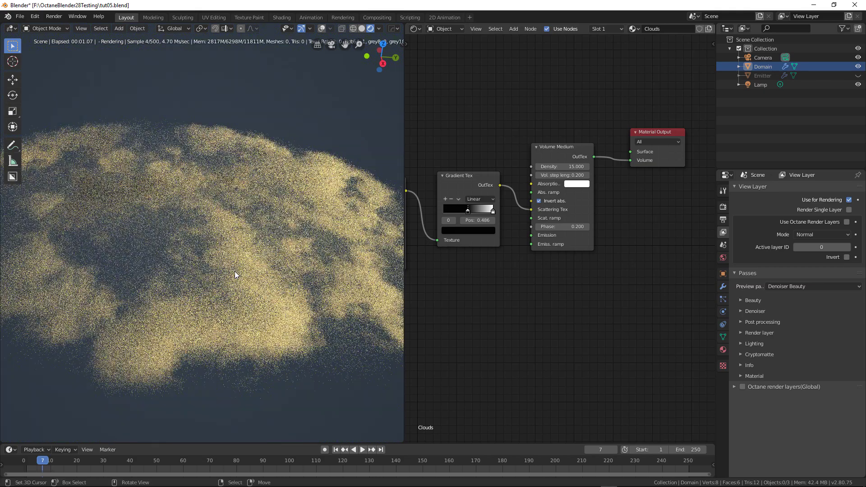
click(562, 175)
text(0.1)
key(Return)
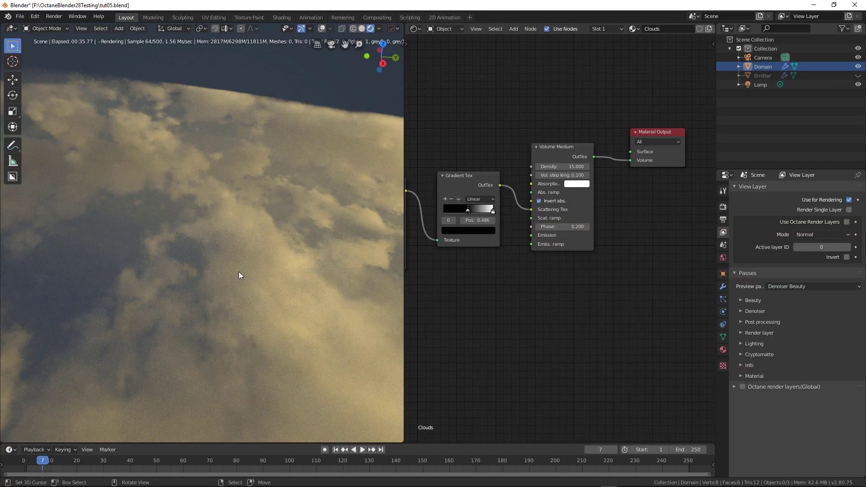
- Shift the noise with the 3D Transform node's translation, using X 0.8 m, Y 0.82 m and Z 0.79 m
middle_drag(239, 271, 260, 265)
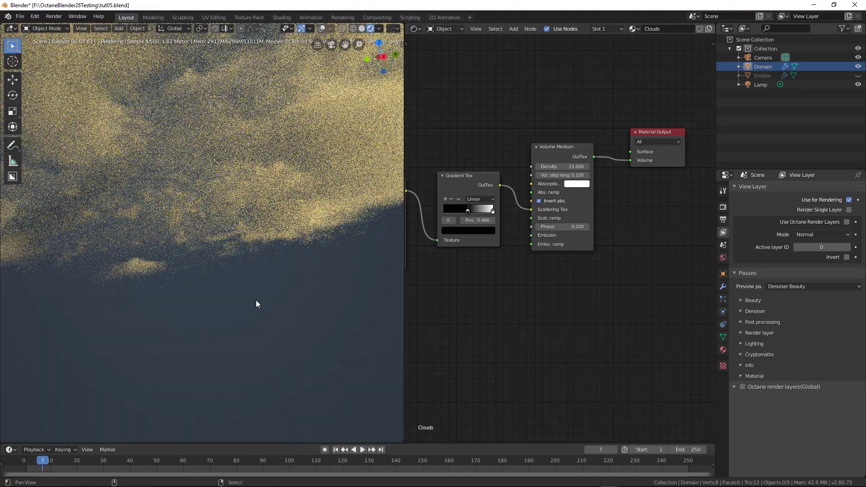
mouse_move(458, 292)
middle_down()
mouse_move(527, 329)
mouse_move(467, 280)
middle_up()
click(469, 290)
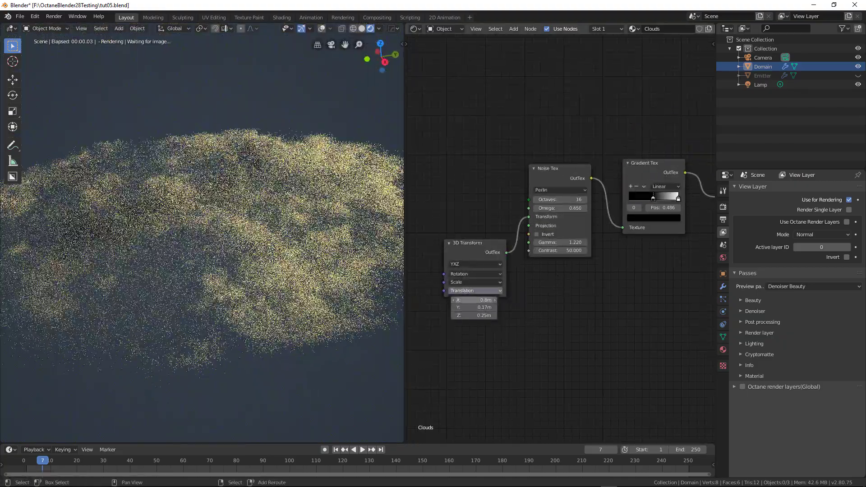
drag(474, 315, 510, 307)
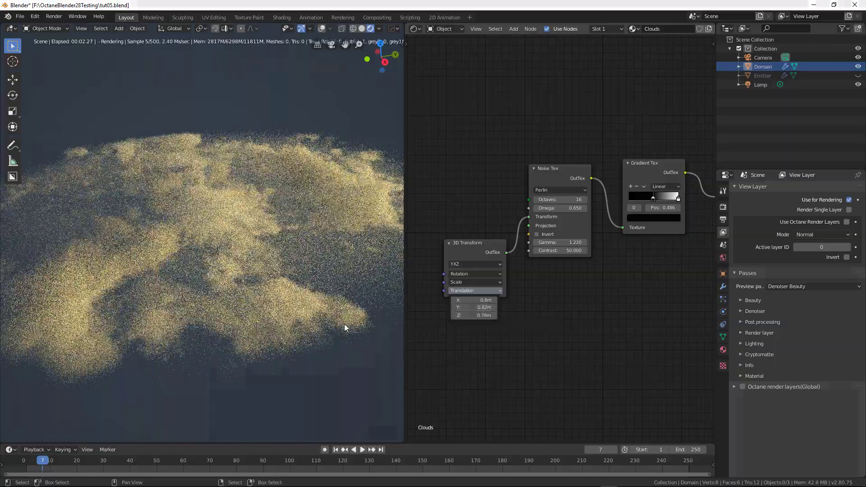